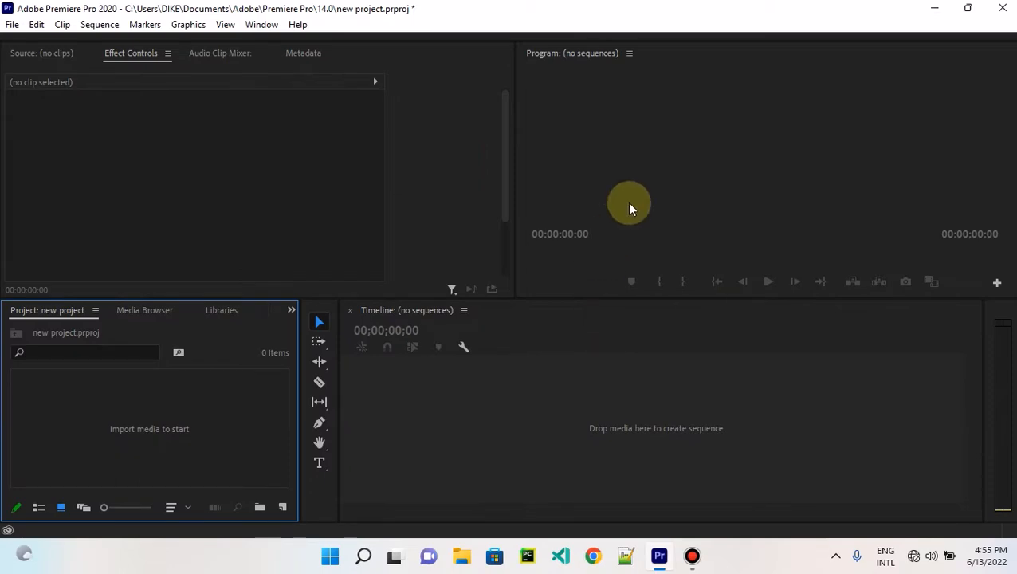
pyautogui.click(629, 202)
pyautogui.click(383, 159)
pyautogui.click(494, 354)
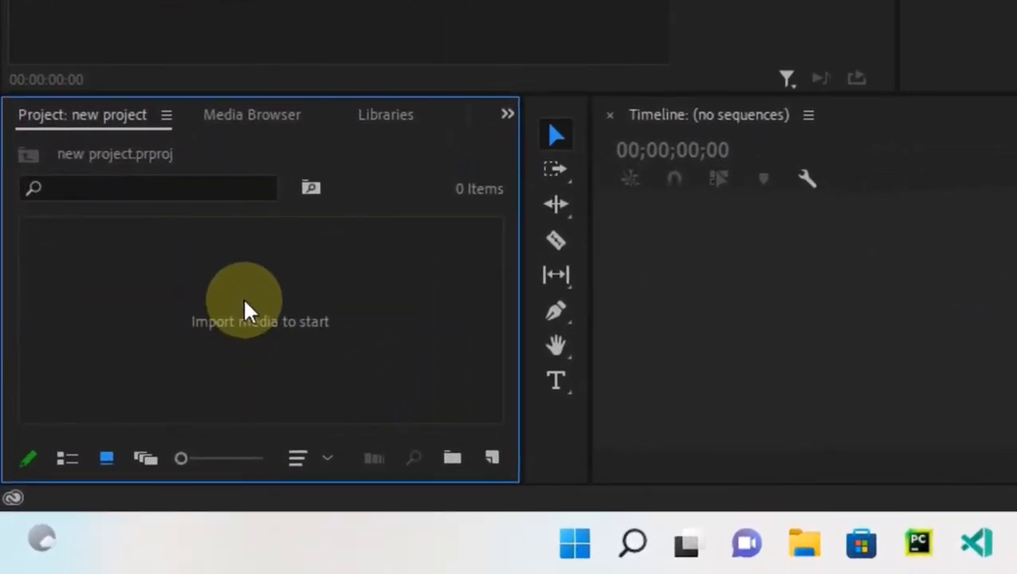
# Step: Import production ID_4761711.mp4 and production ID_4761738.mp4 from the Stock Videos folder into the project
pyautogui.doubleClick(244, 302)
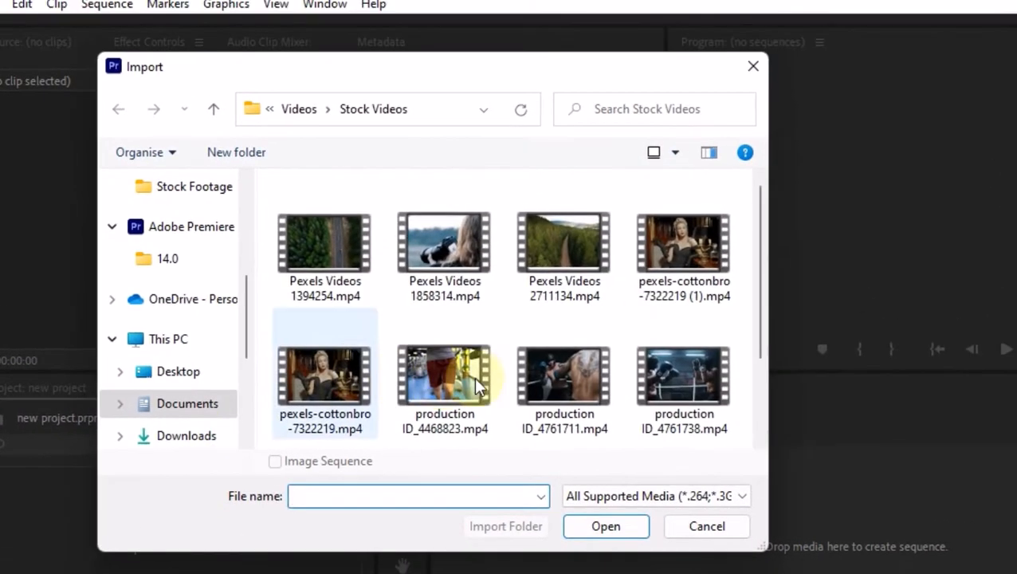
pyautogui.scroll(-2, 523, 386)
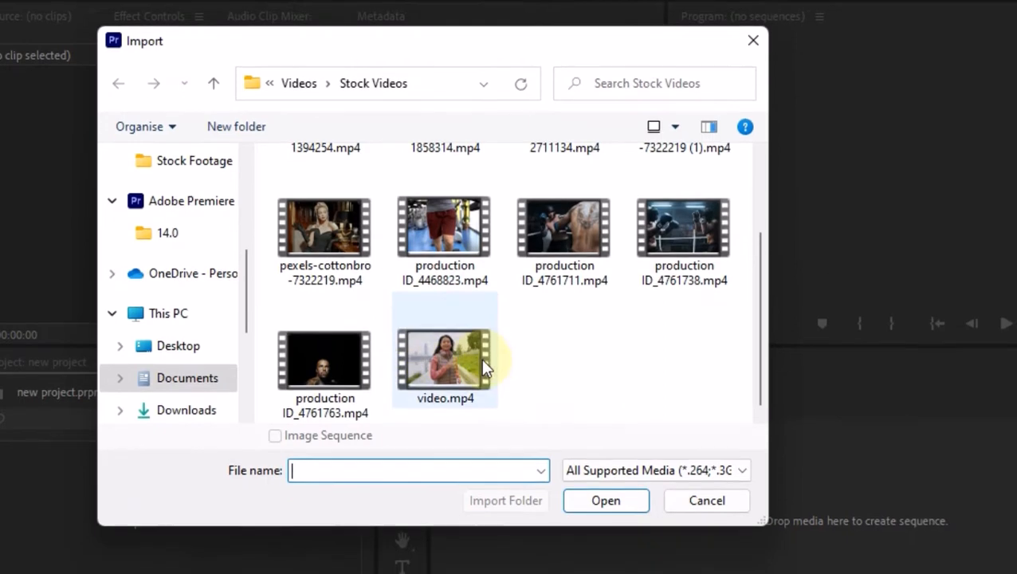
pyautogui.scroll(1, 432, 404)
pyautogui.scroll(-1, 443, 373)
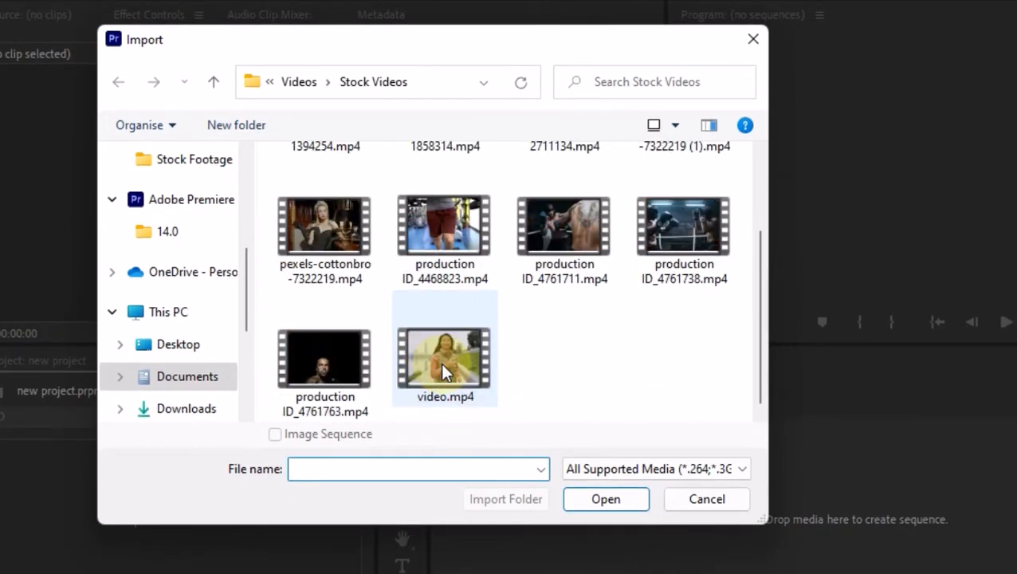
pyautogui.scroll(1, 443, 372)
pyautogui.scroll(-1, 443, 372)
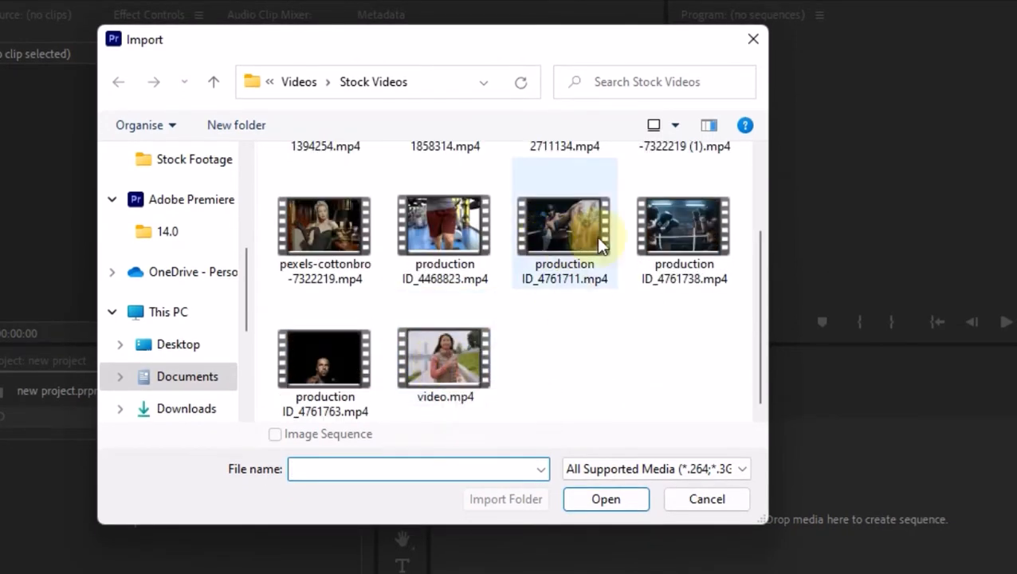
pyautogui.click(543, 233)
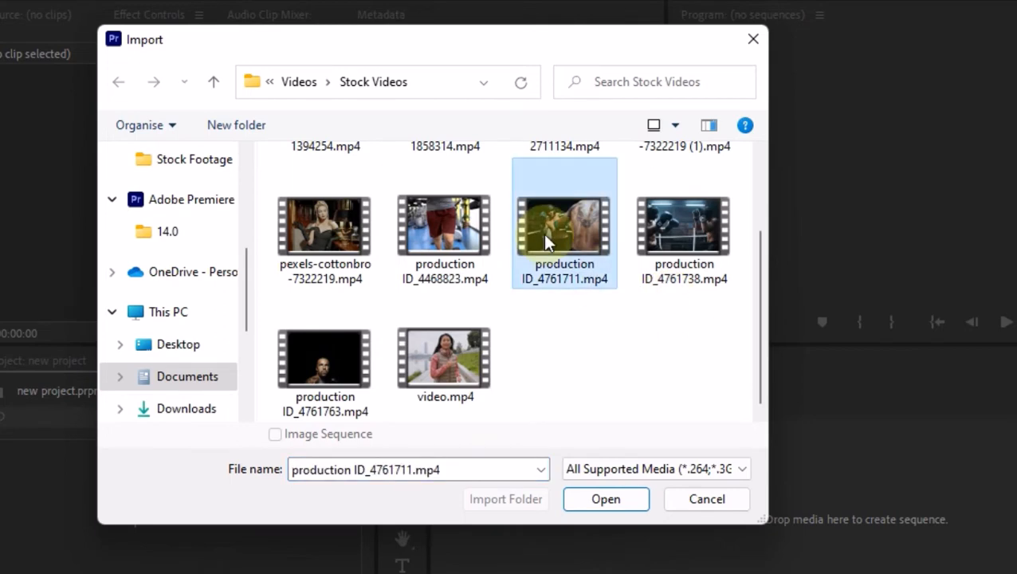
pyautogui.keyDown('ctrl'); pyautogui.click(695, 254); pyautogui.keyUp('ctrl')
pyautogui.click(616, 505)
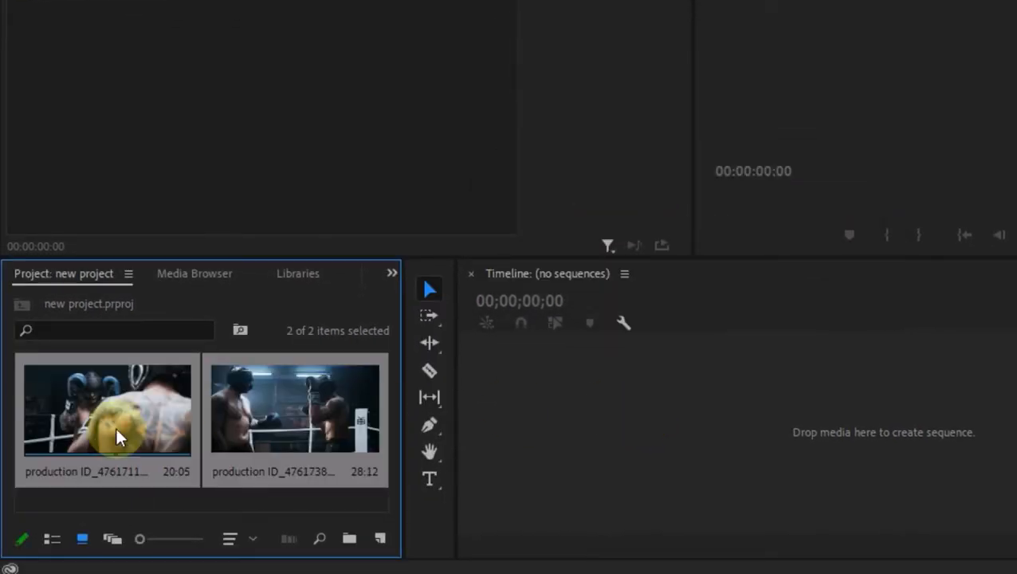
# Step: Create a sequence by placing both imported boxing clips in the empty timeline
pyautogui.moveTo(119, 422); pyautogui.dragTo(792, 395)
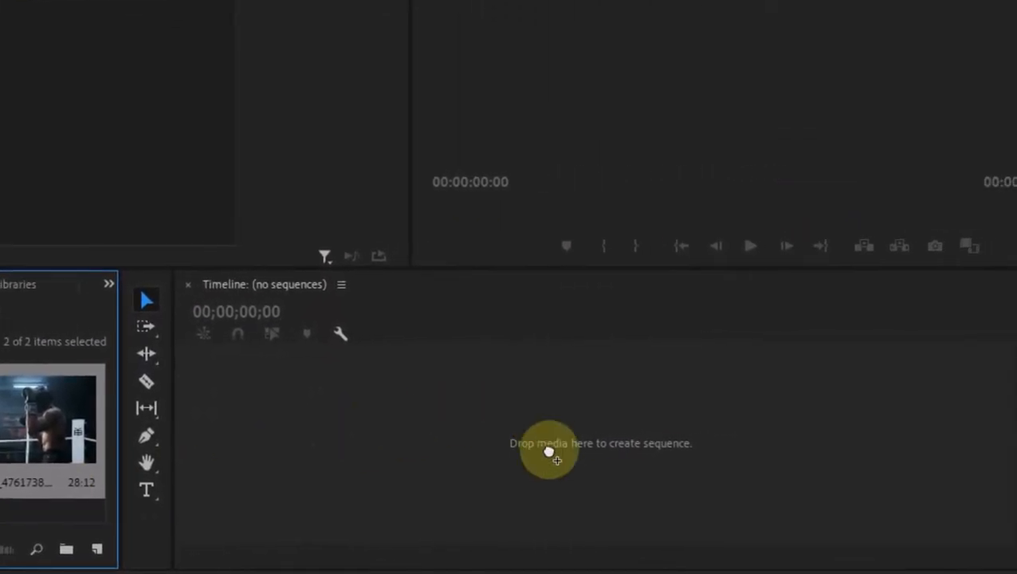
pyautogui.moveTo(550, 451); pyautogui.dragTo(549, 451)
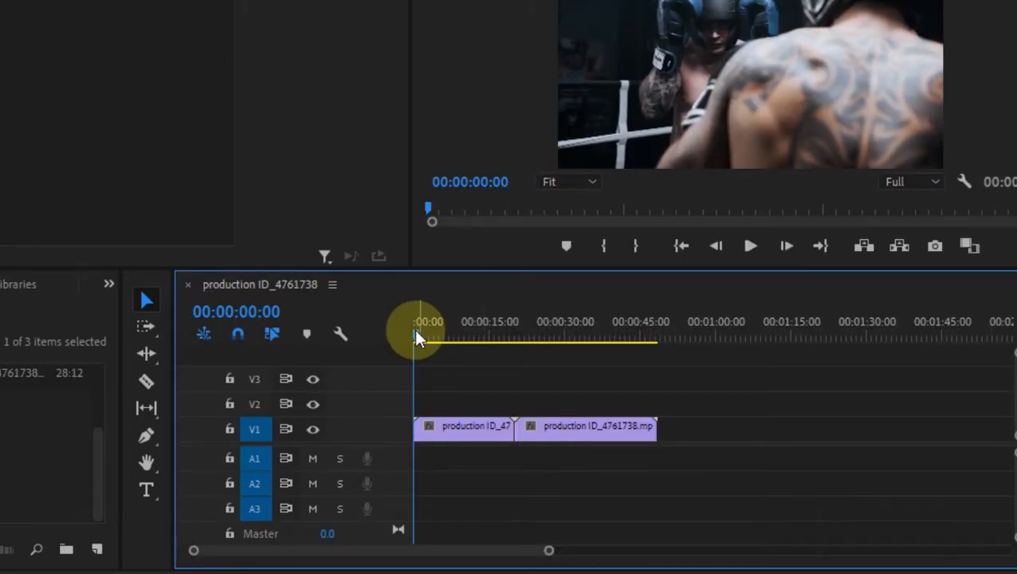
# Step: Scrub through both clips and park the playhead at 00:00:20:00, just before the cut between them
pyautogui.moveTo(444, 331); pyautogui.dragTo(548, 331)
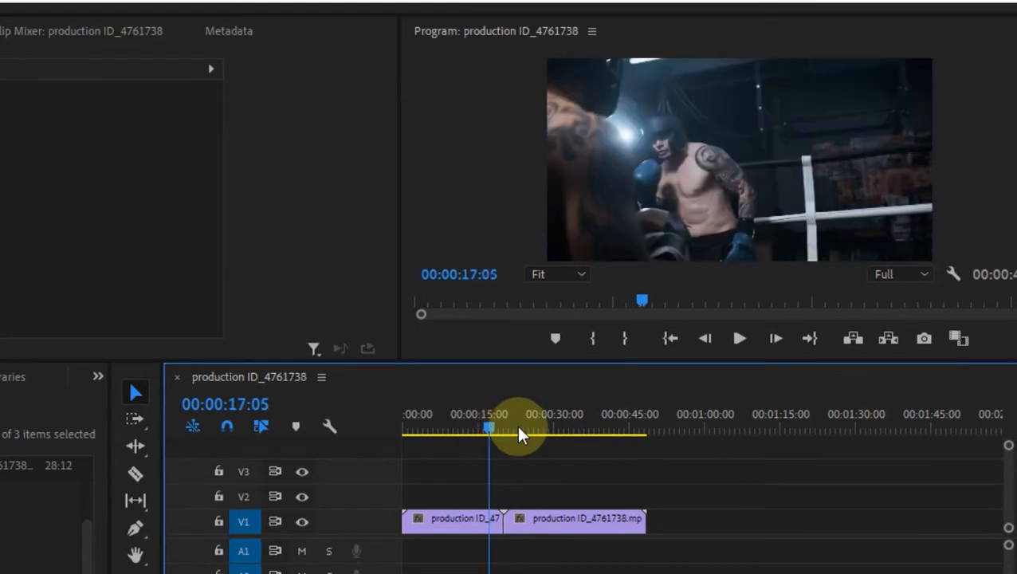
pyautogui.moveTo(538, 427)
pyautogui.mouseDown()
pyautogui.moveTo(468, 431)
pyautogui.moveTo(557, 427)
pyautogui.mouseUp()
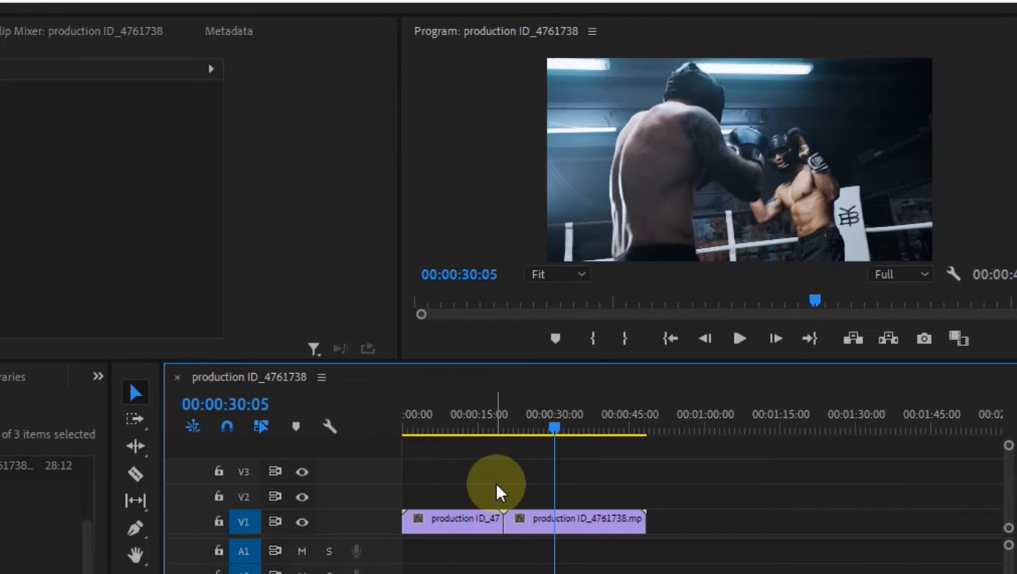
pyautogui.click(426, 417)
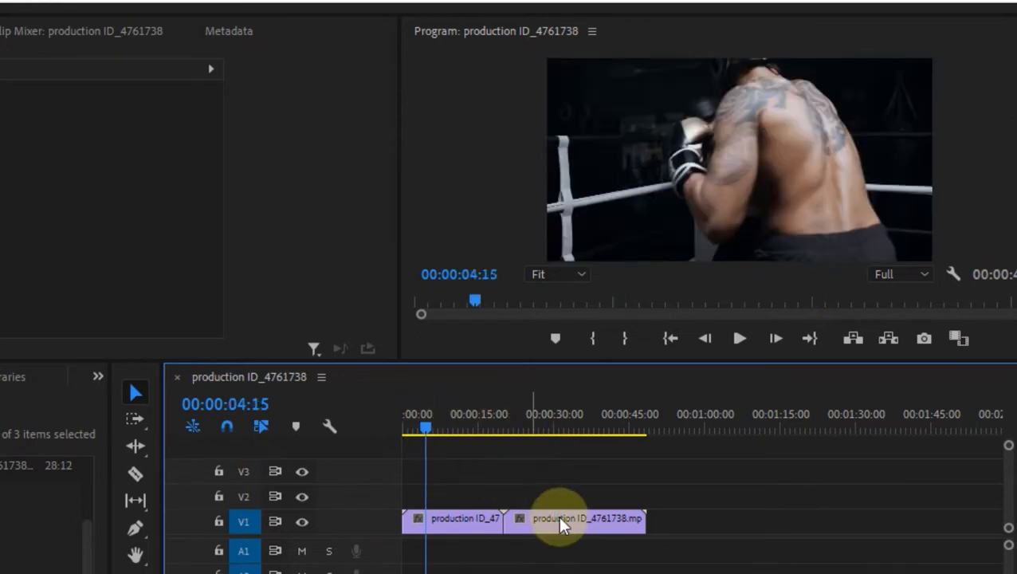
pyautogui.moveTo(512, 420); pyautogui.dragTo(506, 422)
pyautogui.press('=')
pyautogui.press('=')
pyautogui.press('=')
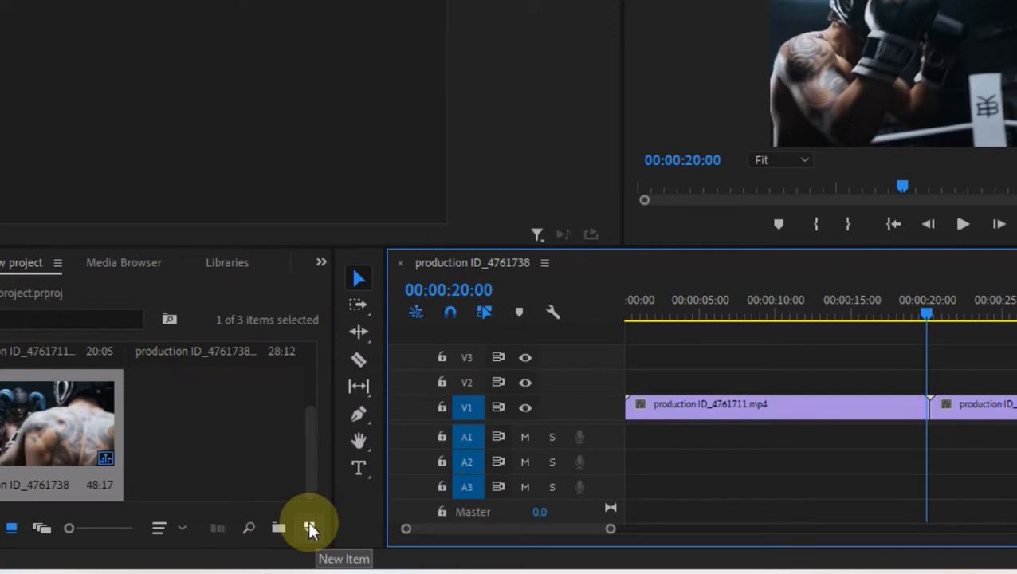
# Step: Create a 1366 x 720, 25.00 fps adjustment layer with square pixels and place it on track V2 starting at 00:00:20:00
pyautogui.click(310, 529)
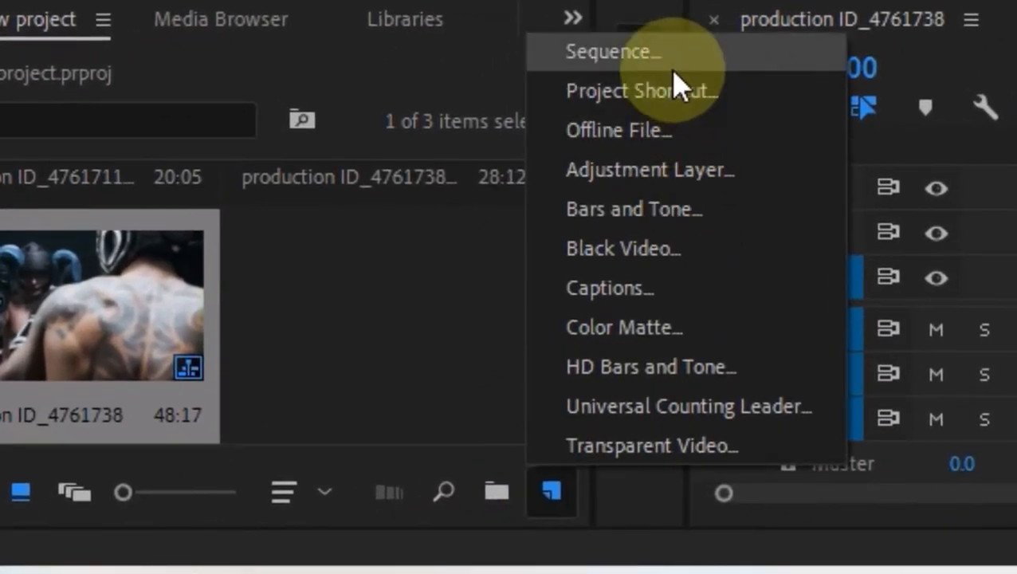
pyautogui.click(472, 280)
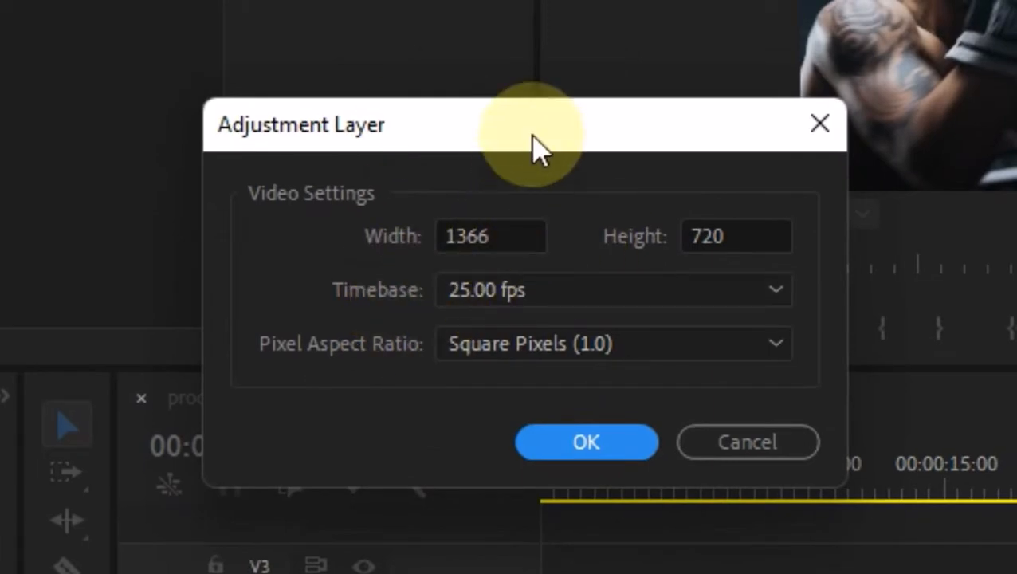
pyautogui.moveTo(536, 147); pyautogui.dragTo(179, 199)
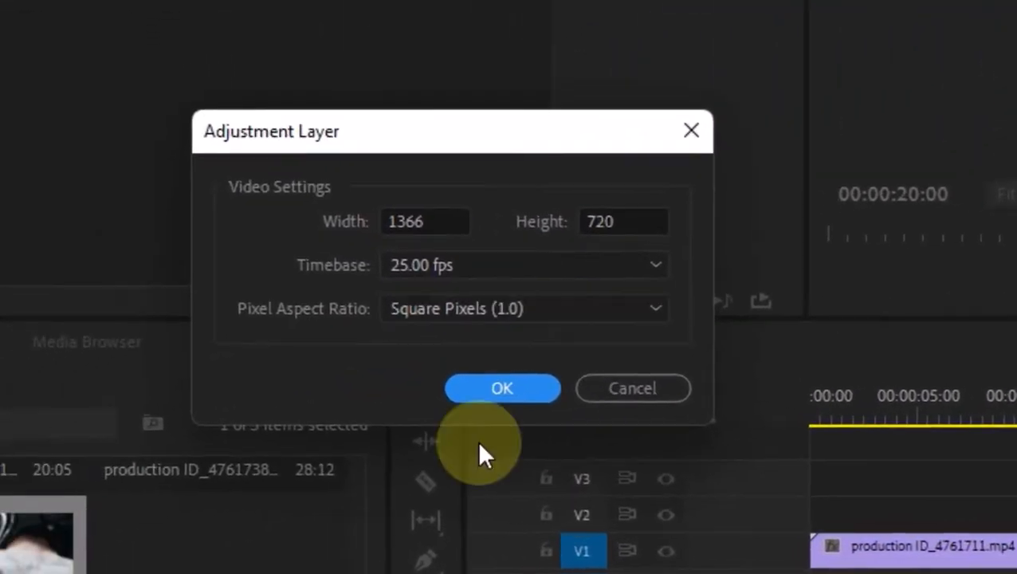
pyautogui.click(135, 429)
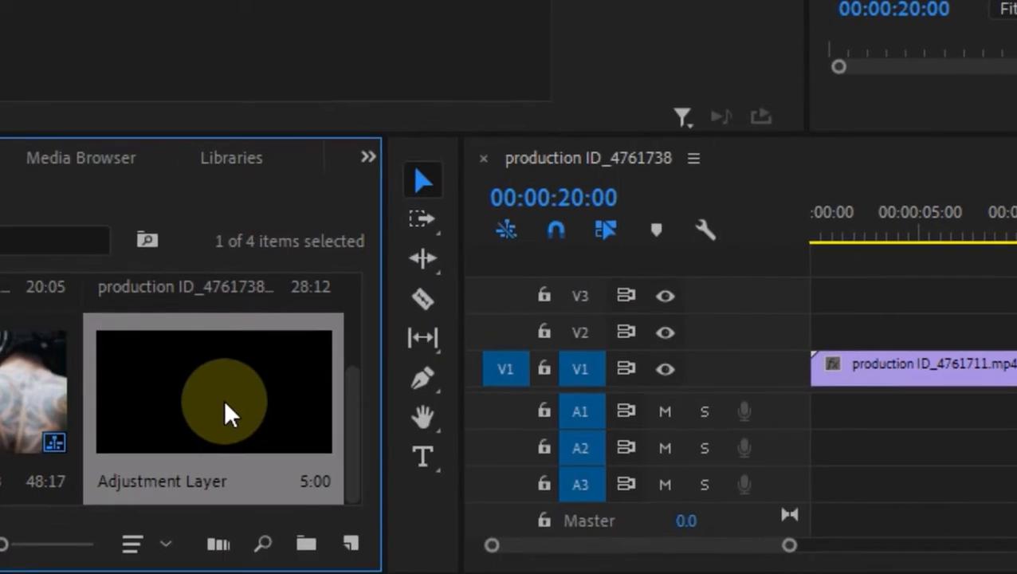
pyautogui.moveTo(218, 399); pyautogui.dragTo(1003, 319)
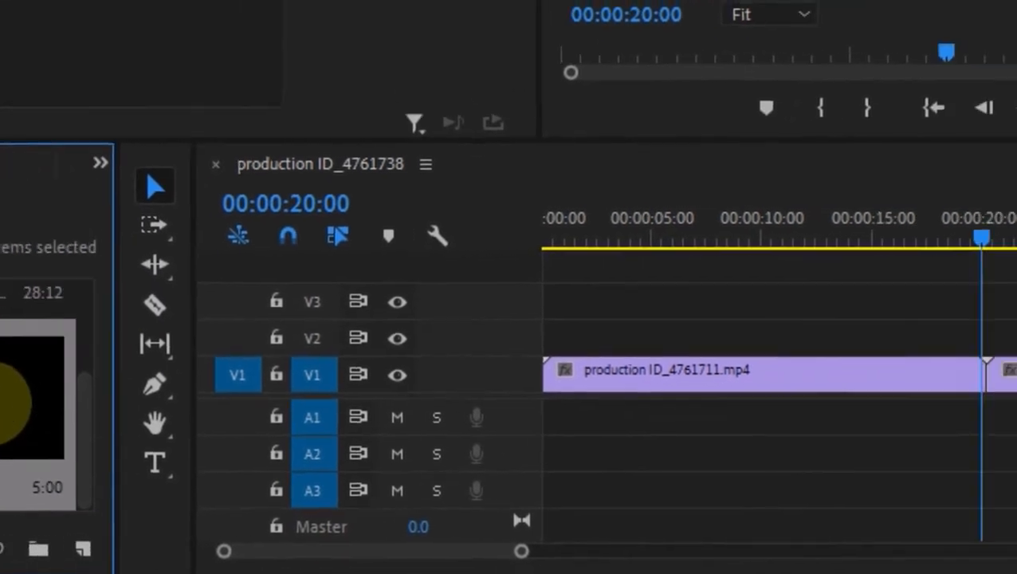
pyautogui.moveTo(291, 335); pyautogui.dragTo(535, 363)
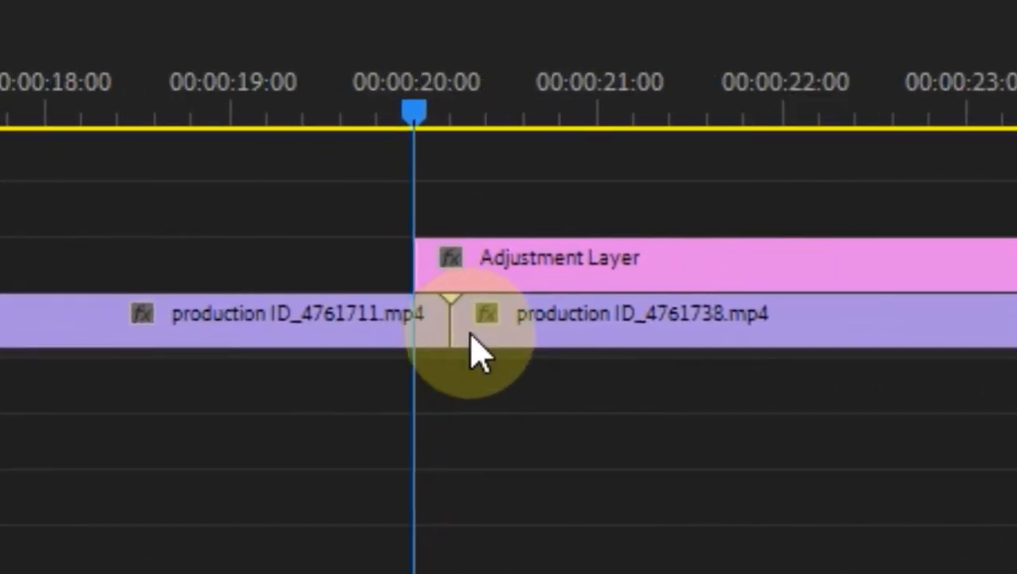
# Step: Move the adjustment layer so it starts 15 frames before the cut between the two clips, at 00:00:19:15
pyautogui.scroll(5, 471, 335)
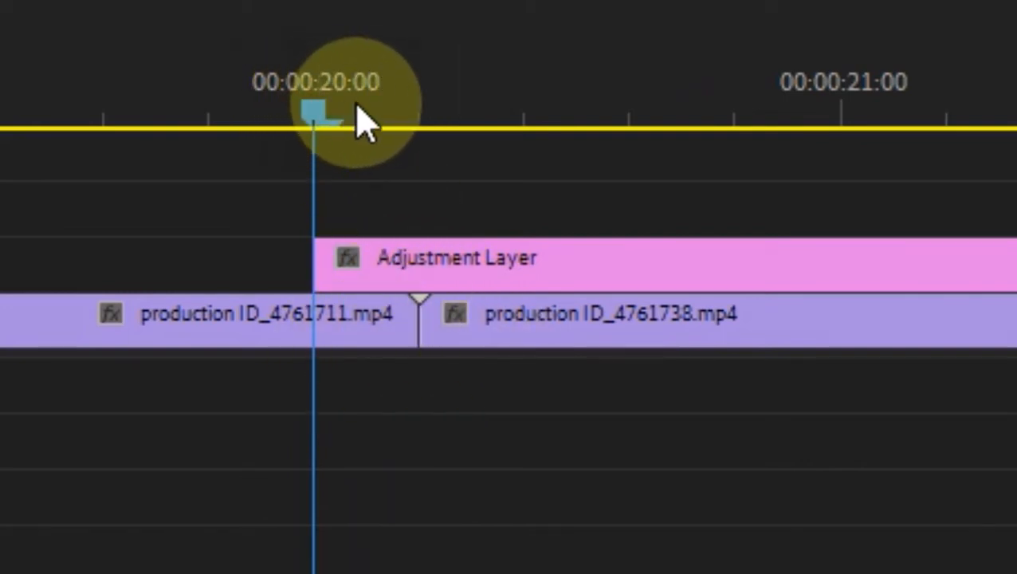
pyautogui.moveTo(356, 112); pyautogui.dragTo(415, 111)
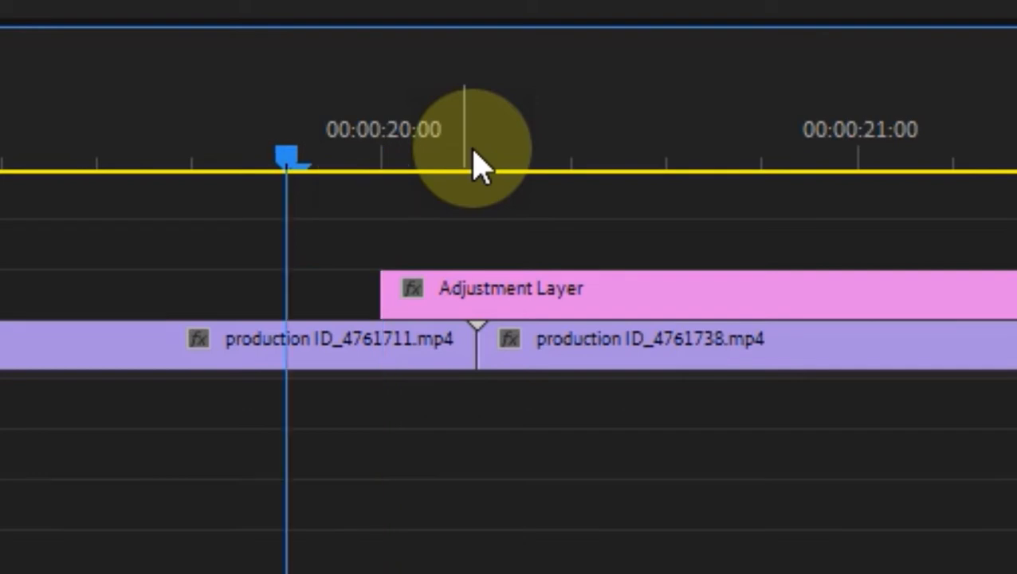
pyautogui.hotkey('shift', 'Left')
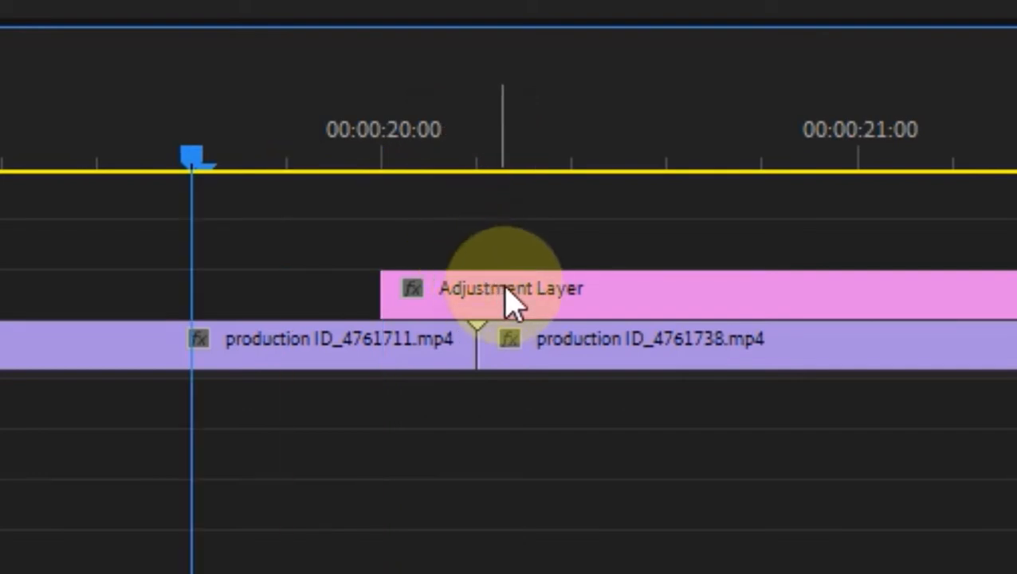
pyautogui.moveTo(510, 299); pyautogui.dragTo(319, 291)
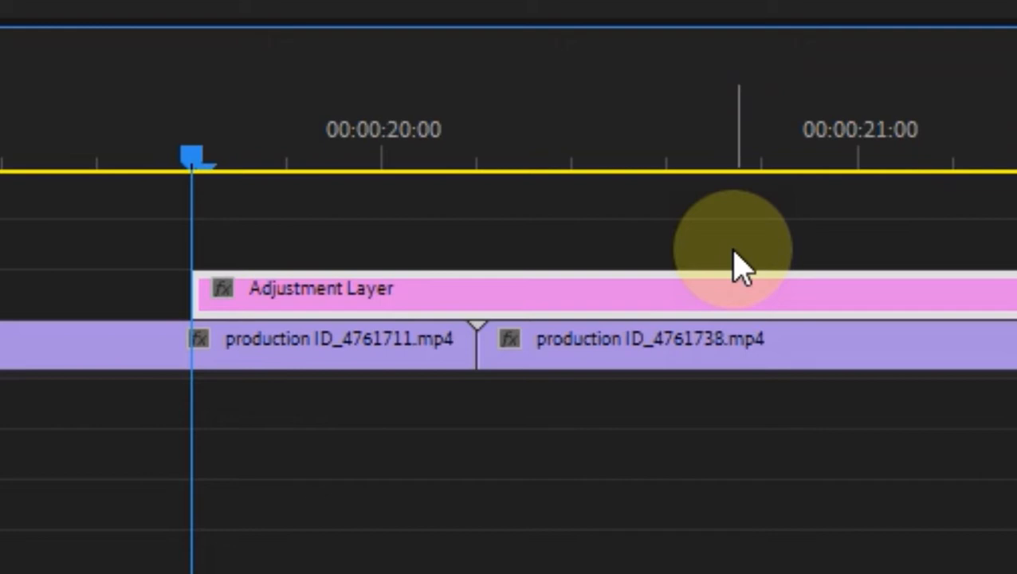
# Step: Split the adjustment layer at 00:00:20:20, 15 frames after the cut between the clips, and delete the part beyond the split
pyautogui.hotkey('shift', 'Right')
pyautogui.hotkey('shift', 'Right')
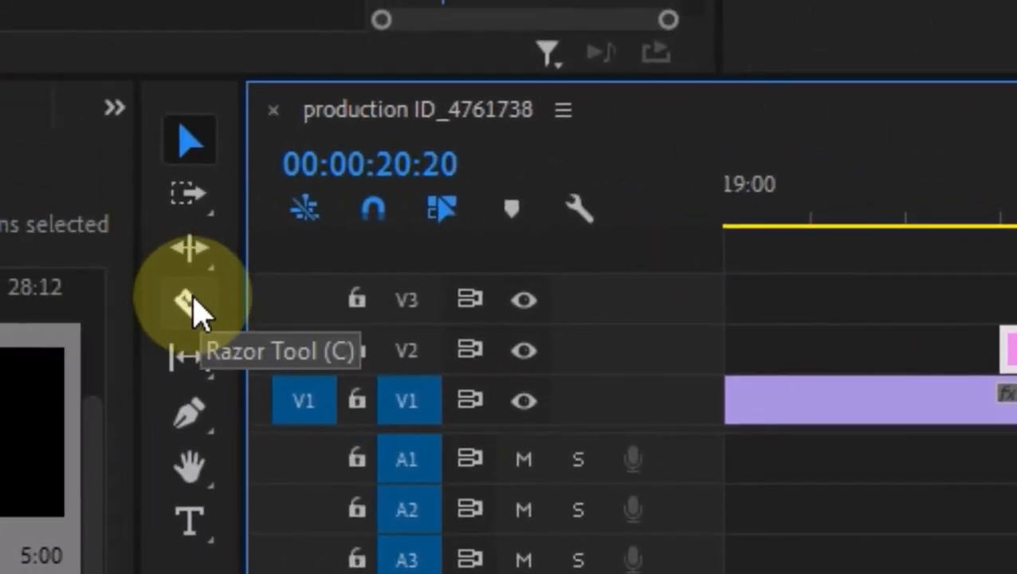
pyautogui.click(191, 307)
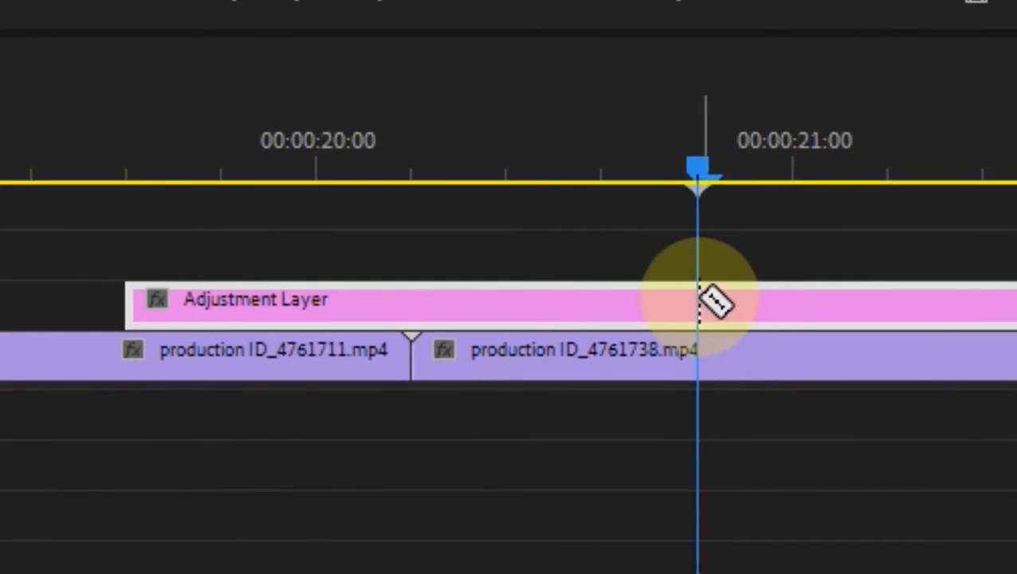
pyautogui.click(698, 302)
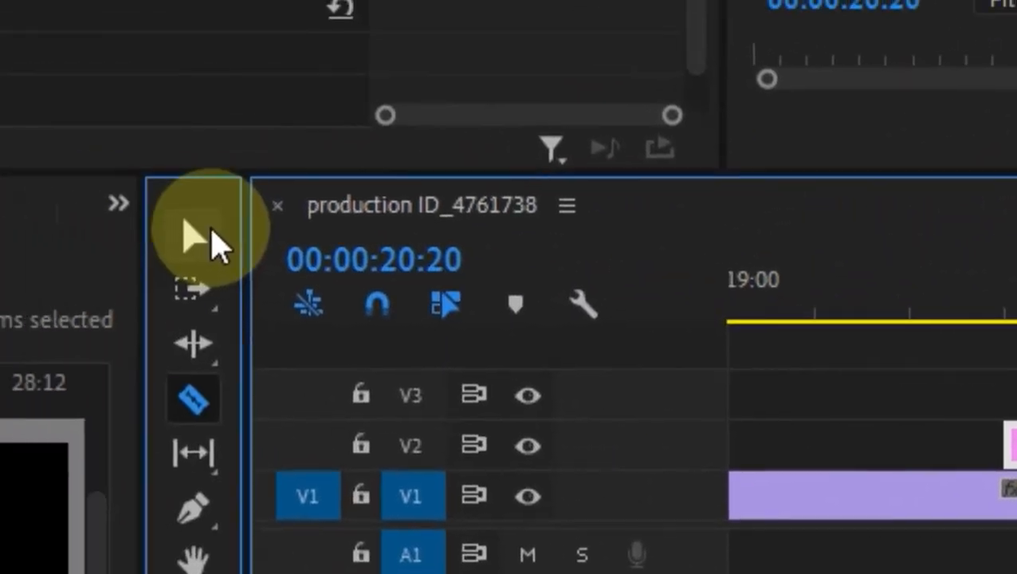
pyautogui.click(209, 227)
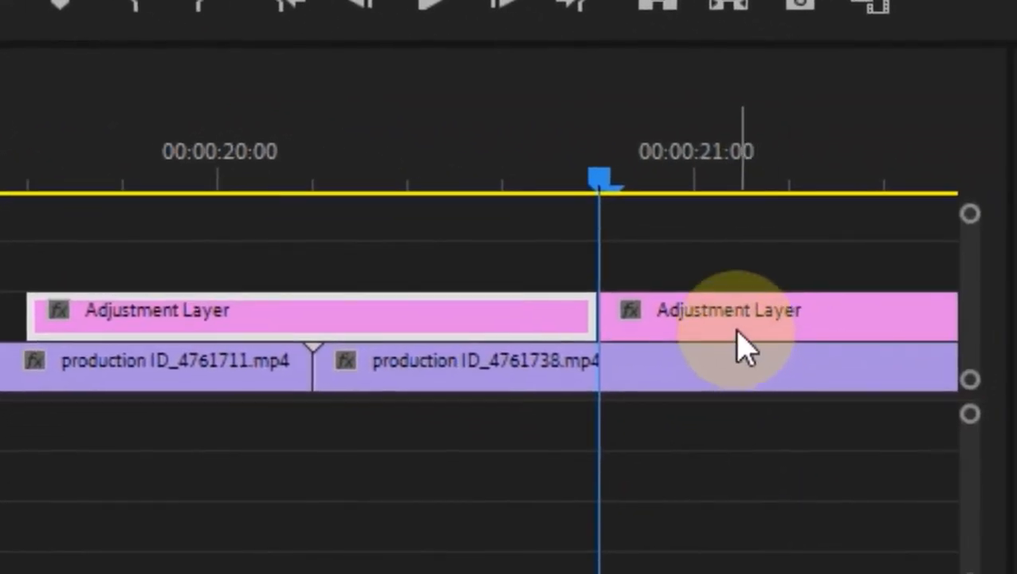
pyautogui.click(739, 337)
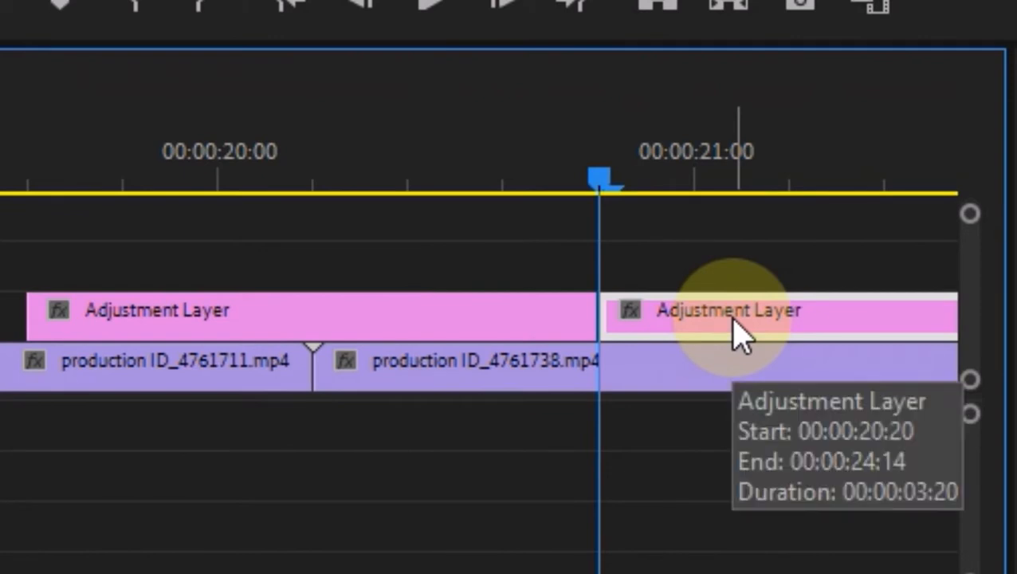
pyautogui.press('Delete')
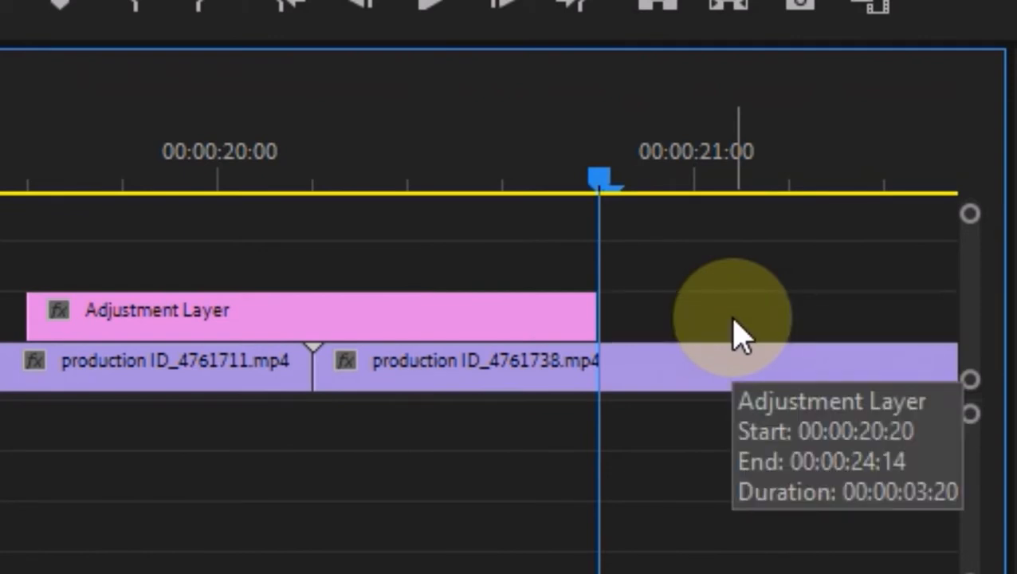
pyautogui.moveTo(166, 222); pyautogui.dragTo(579, 297)
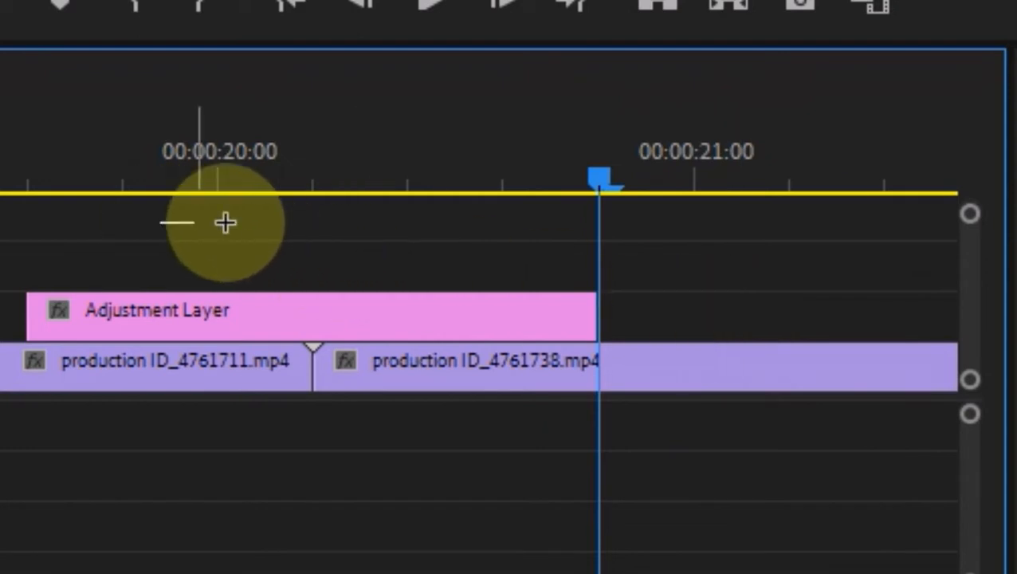
pyautogui.moveTo(467, 432); pyautogui.dragTo(691, 388)
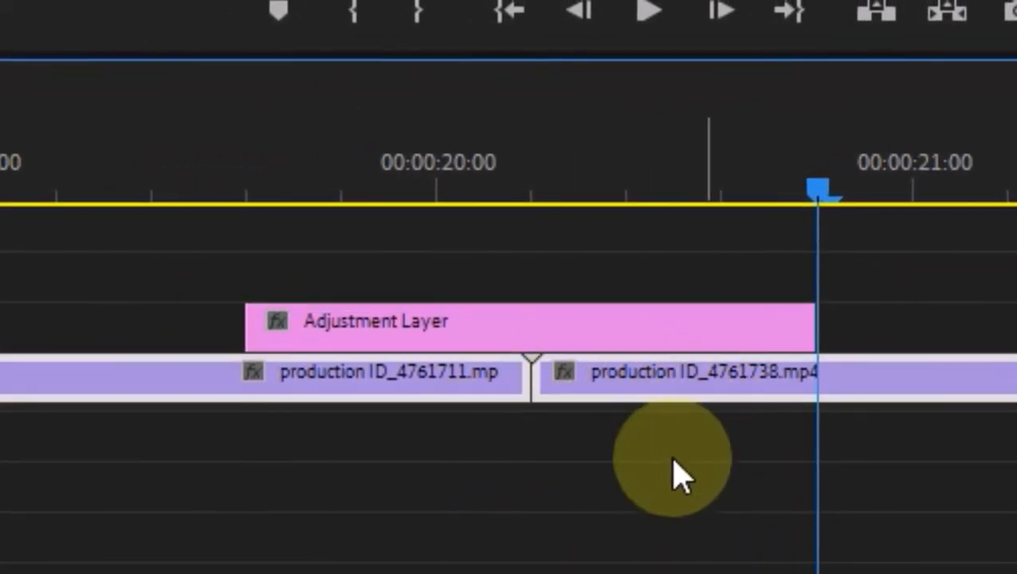
pyautogui.click(649, 478)
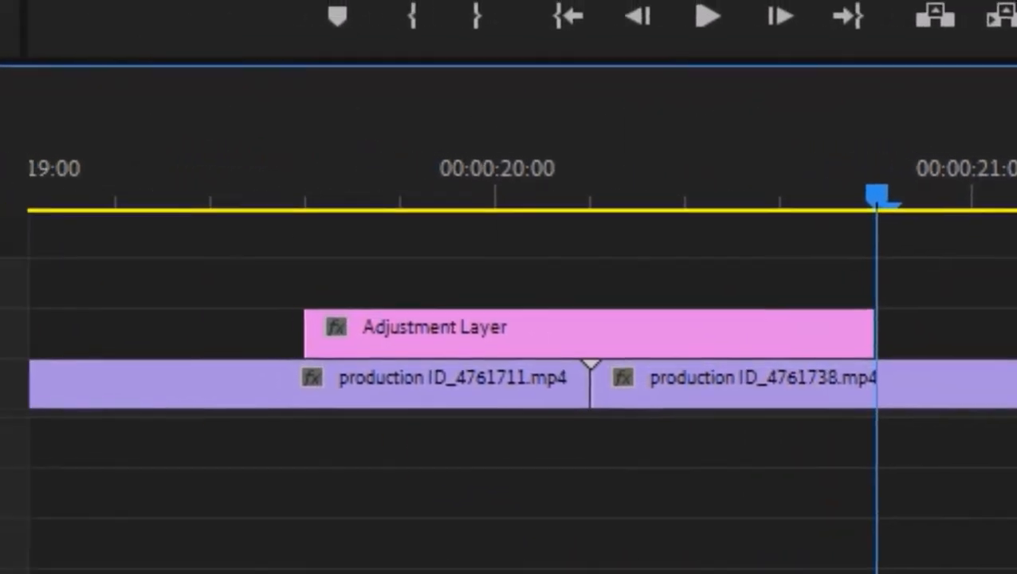
# Step: Open the Effects library to look for an effect for the adjustment layer
pyautogui.click(185, 172)
pyautogui.click(489, 434)
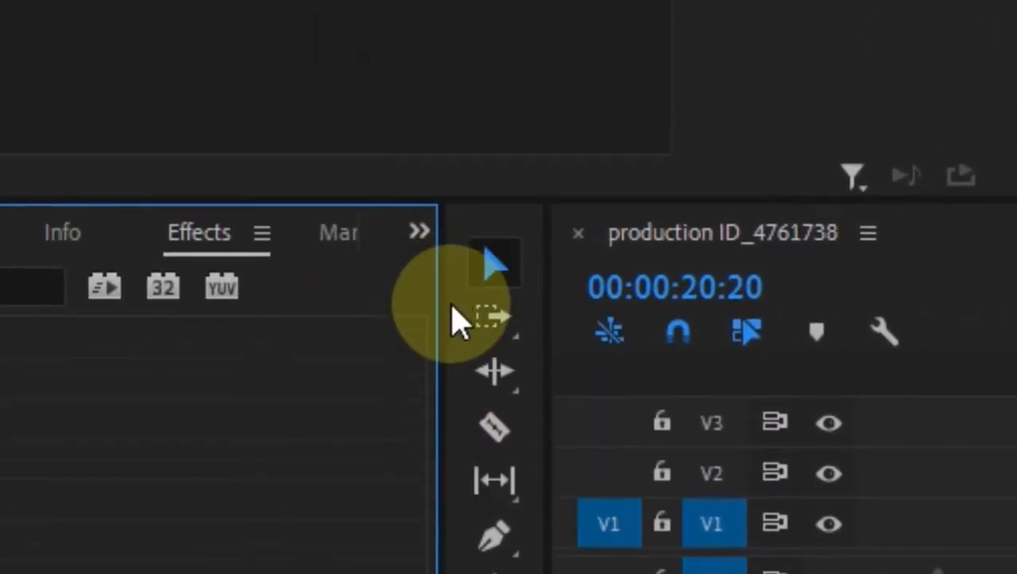
pyautogui.click(311, 27)
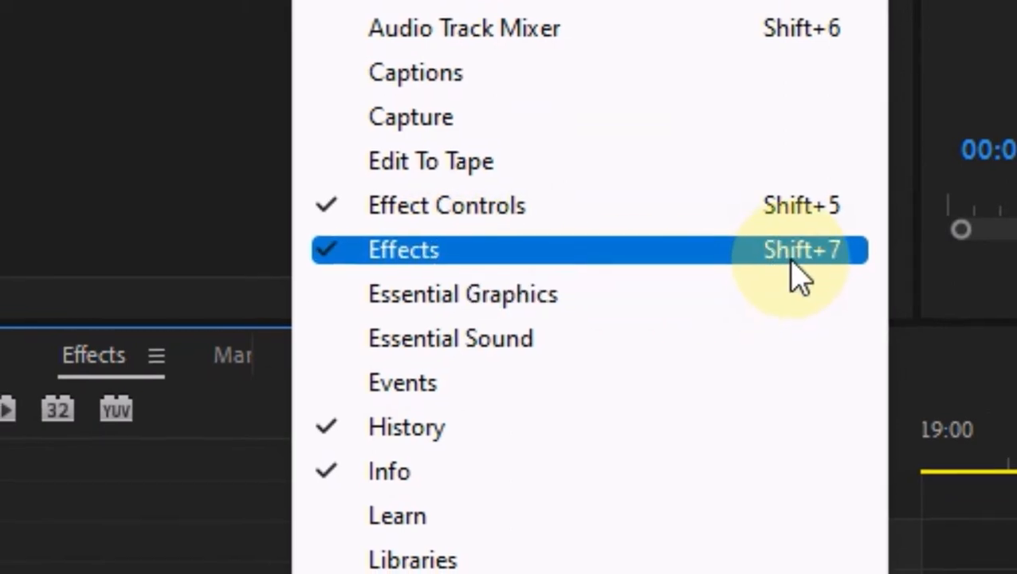
pyautogui.click(794, 271)
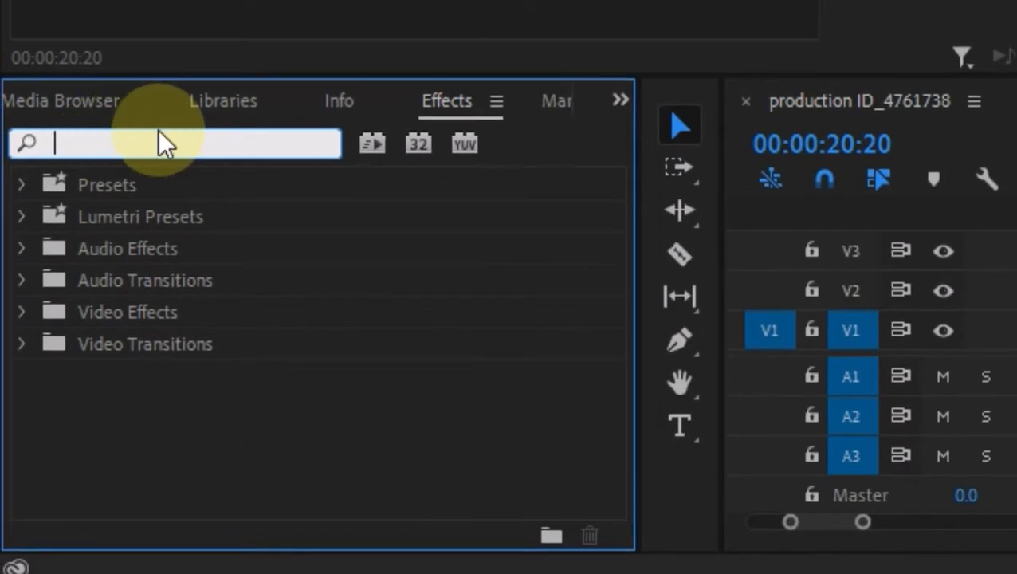
# Step: Find the Push video transition and apply it to the cut between the two clips, accepting repeated frames
pyautogui.write('push')
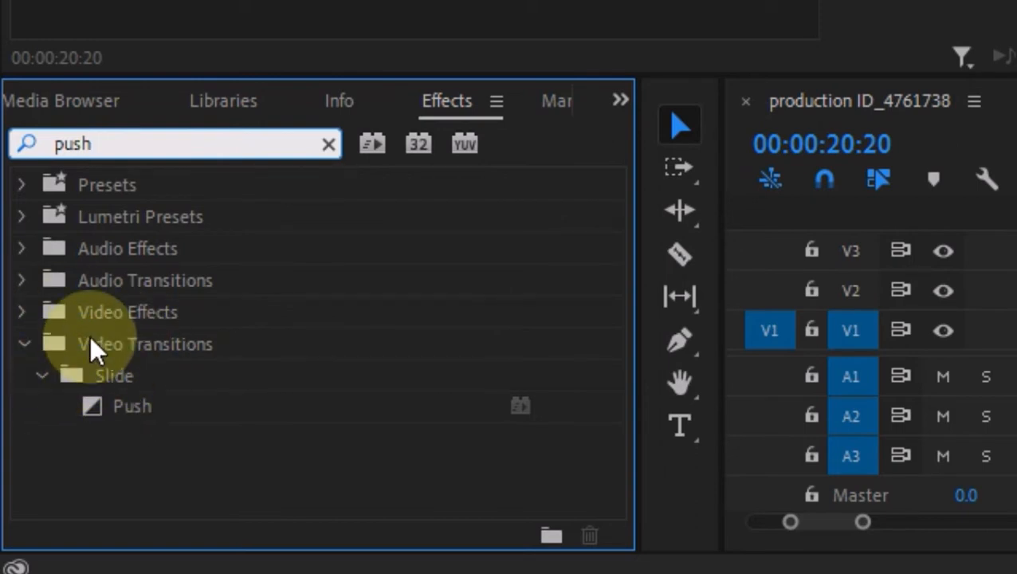
pyautogui.moveTo(129, 407); pyautogui.dragTo(456, 350)
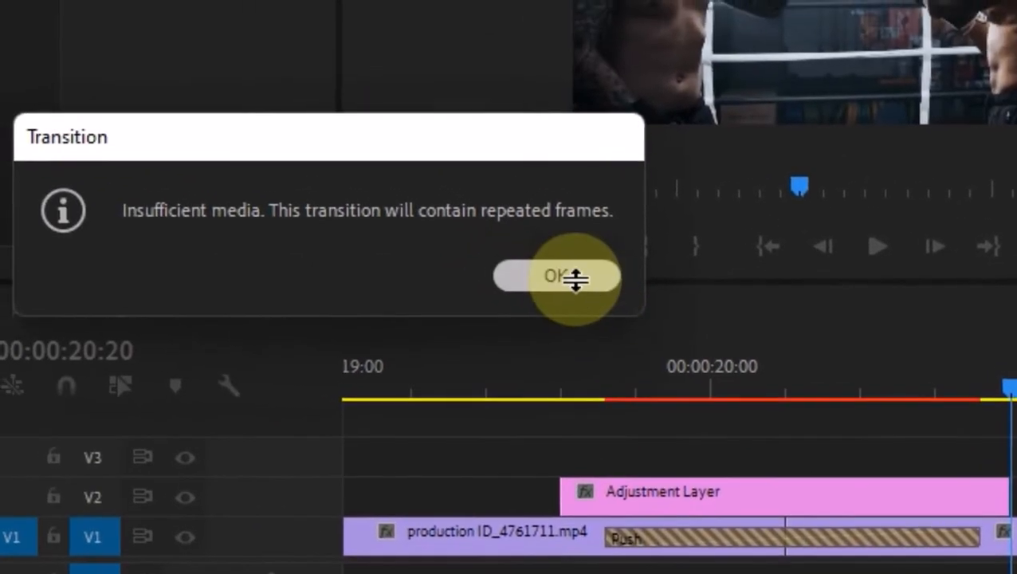
pyautogui.click(392, 181)
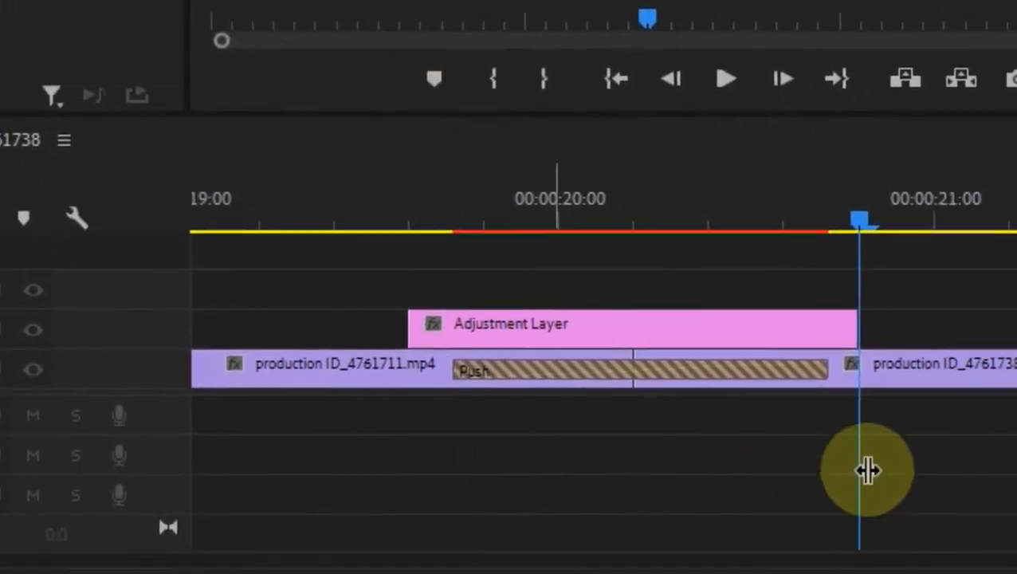
# Step: Extend both ends of the Push transition to match the adjustment layer, from 00:00:19:15 to 00:00:20:20
pyautogui.click(670, 241)
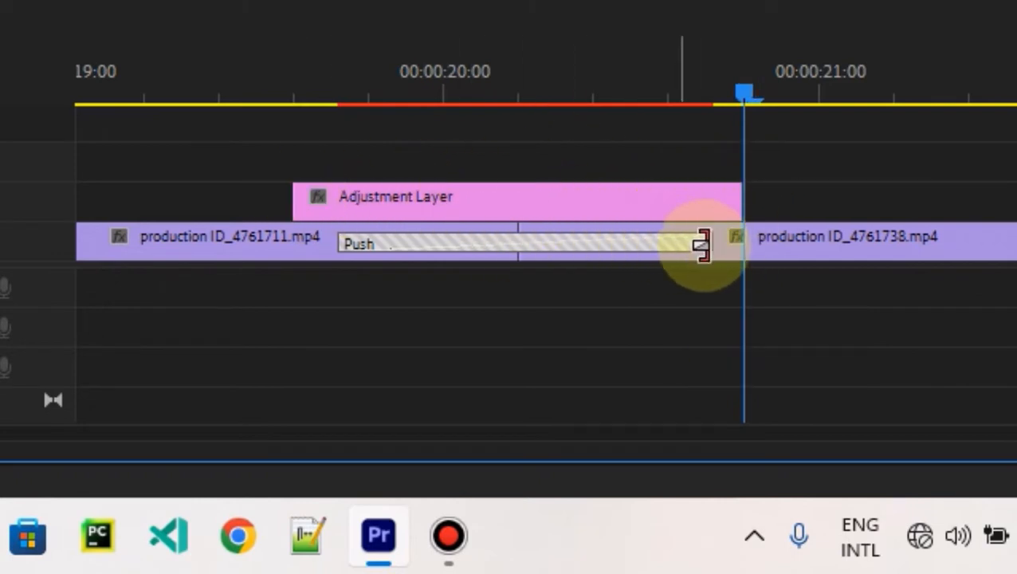
pyautogui.moveTo(699, 243); pyautogui.dragTo(741, 244)
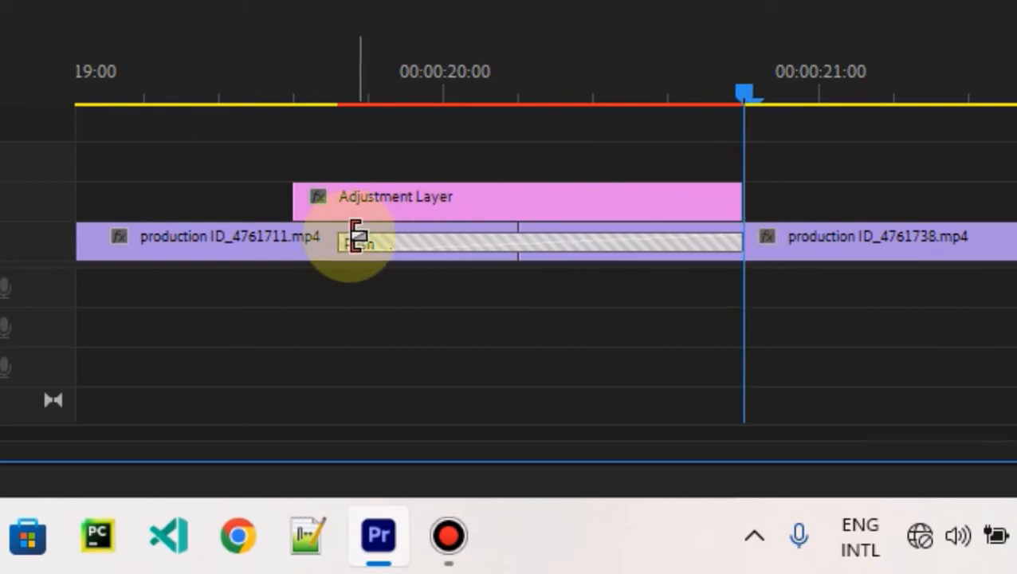
pyautogui.moveTo(349, 239); pyautogui.dragTo(295, 240)
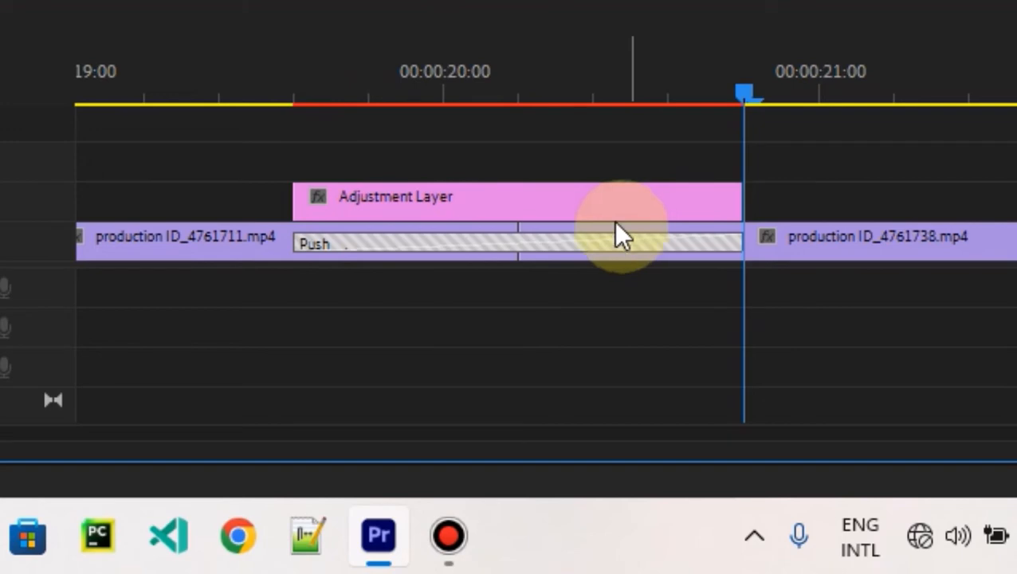
# Step: Play back the Push transition from just before the adjustment layer to check how it looks
pyautogui.click(191, 87)
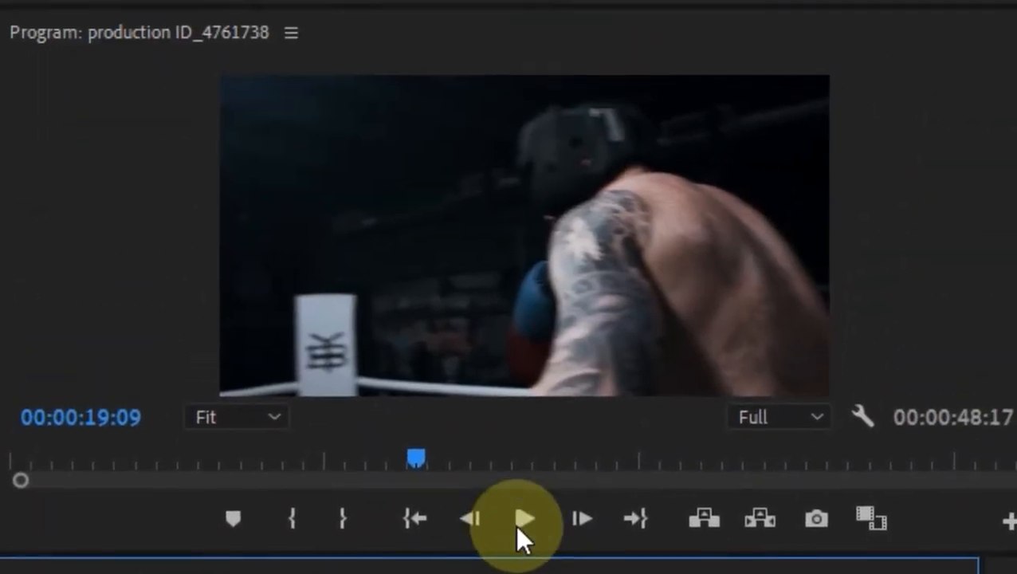
pyautogui.click(517, 523)
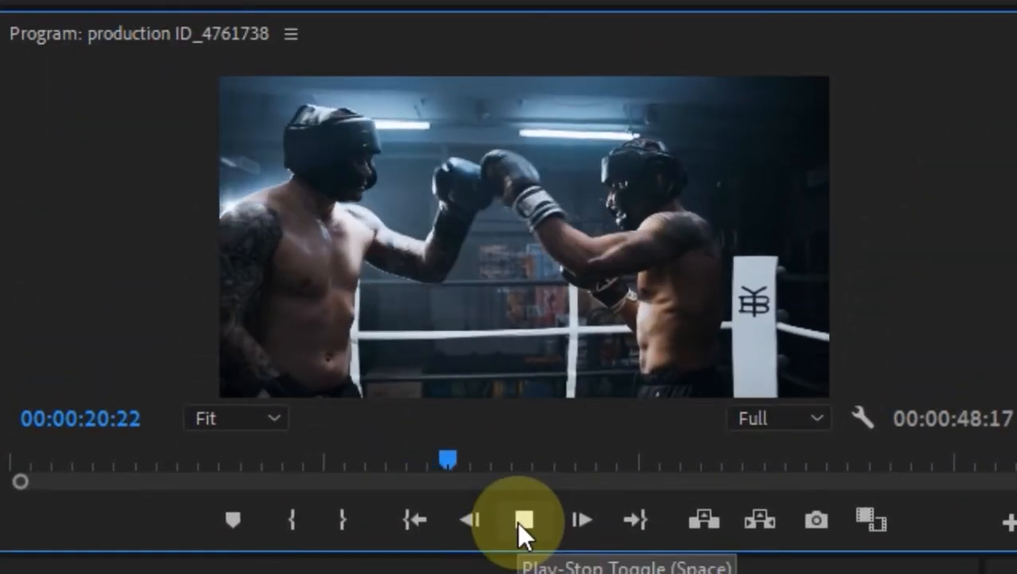
pyautogui.click(523, 522)
pyautogui.click(110, 273)
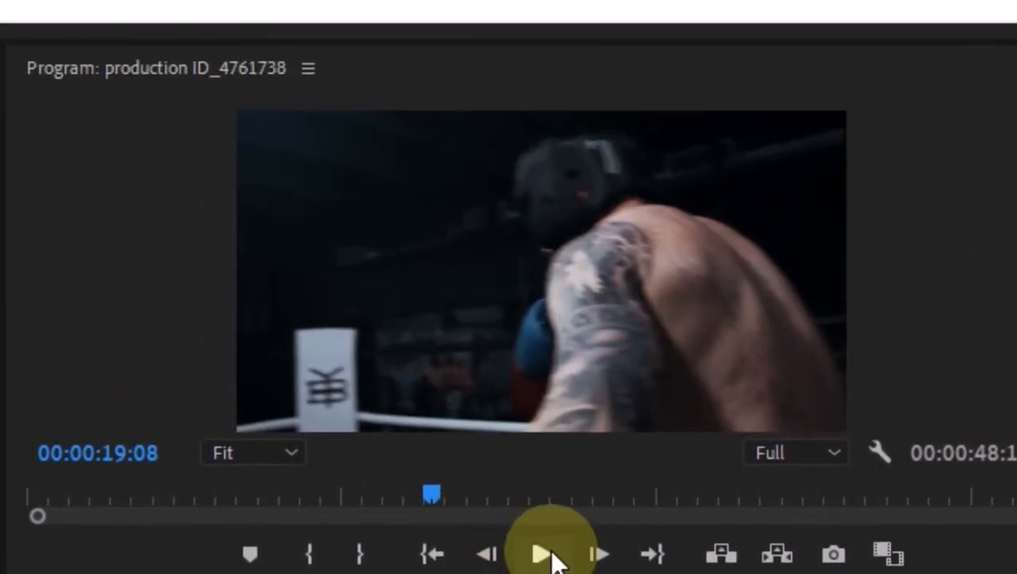
pyautogui.click(542, 556)
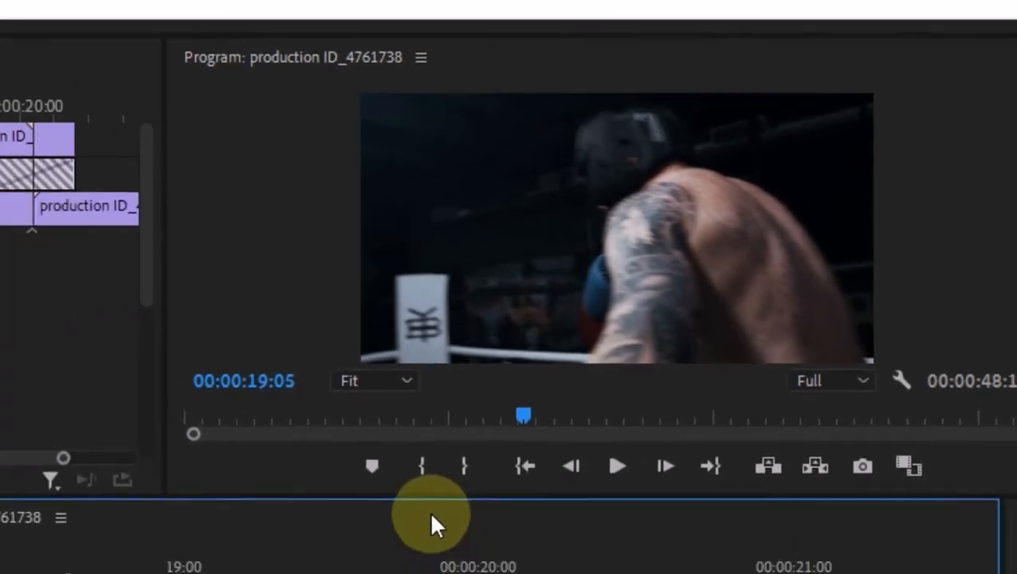
pyautogui.moveTo(276, 568); pyautogui.dragTo(242, 566)
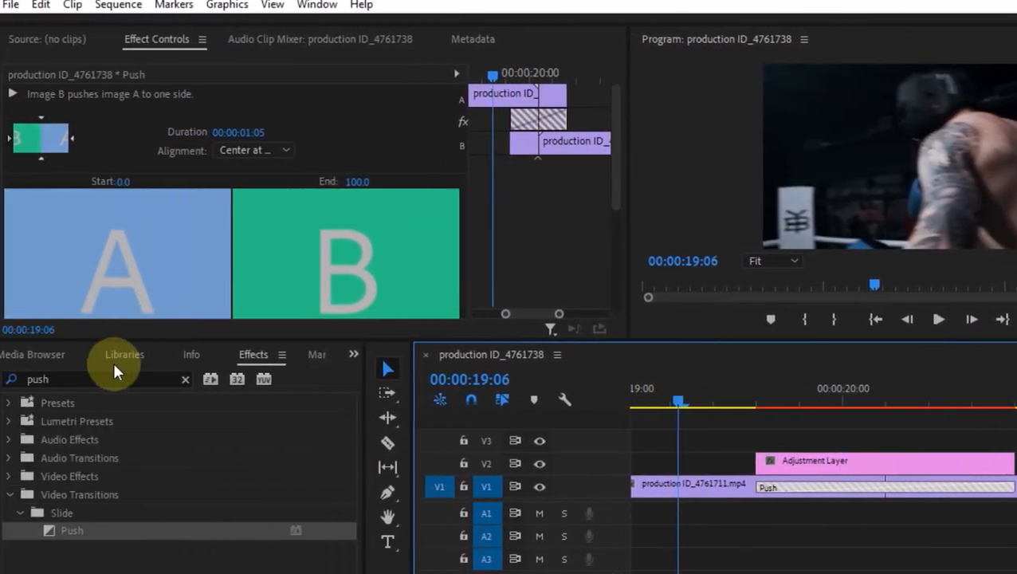
# Step: Find the Directional Blur effect and apply it to the adjustment layer on V2
pyautogui.click(118, 379)
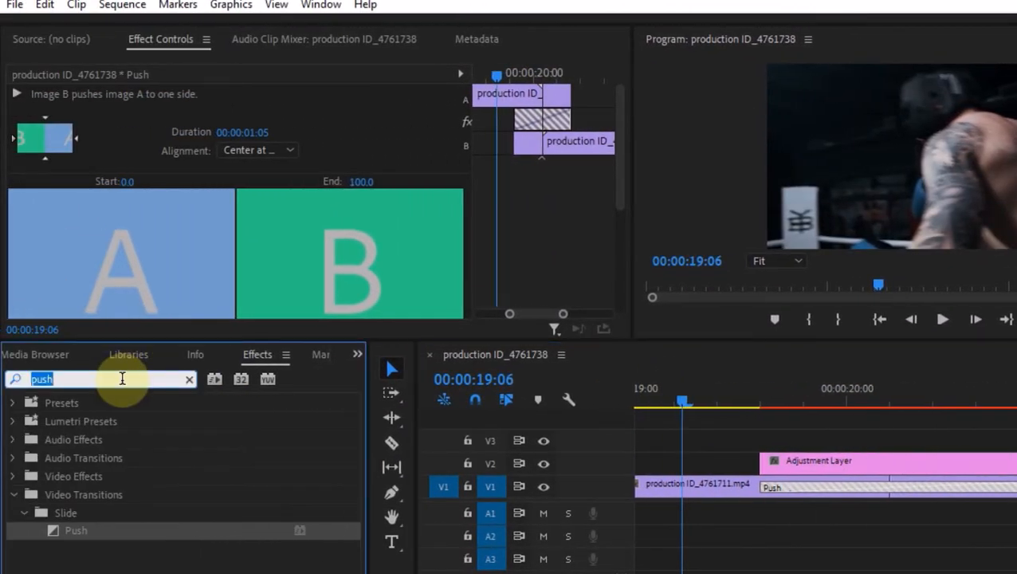
pyautogui.write('dire')
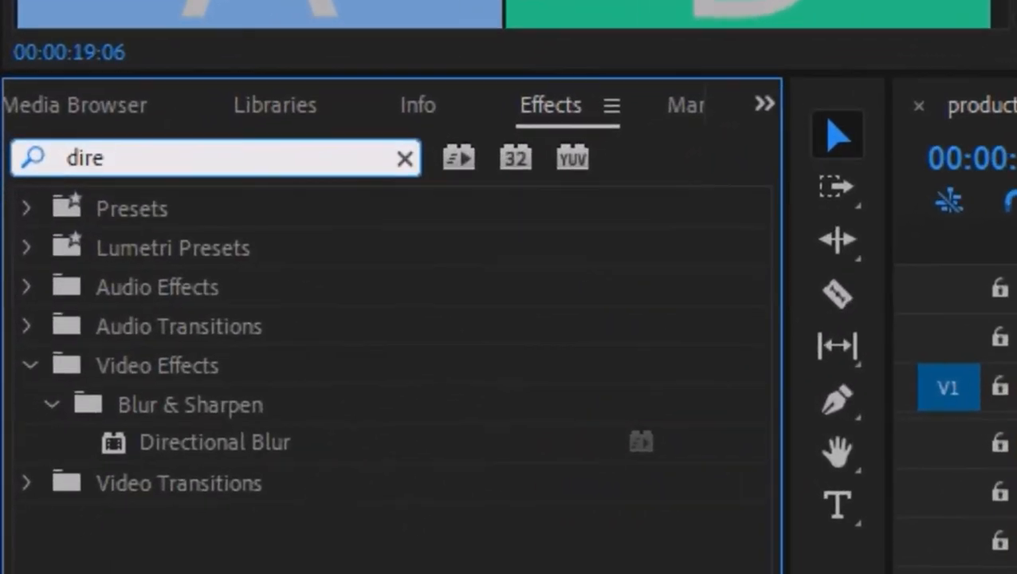
pyautogui.click(124, 515)
pyautogui.moveTo(198, 455); pyautogui.dragTo(602, 333)
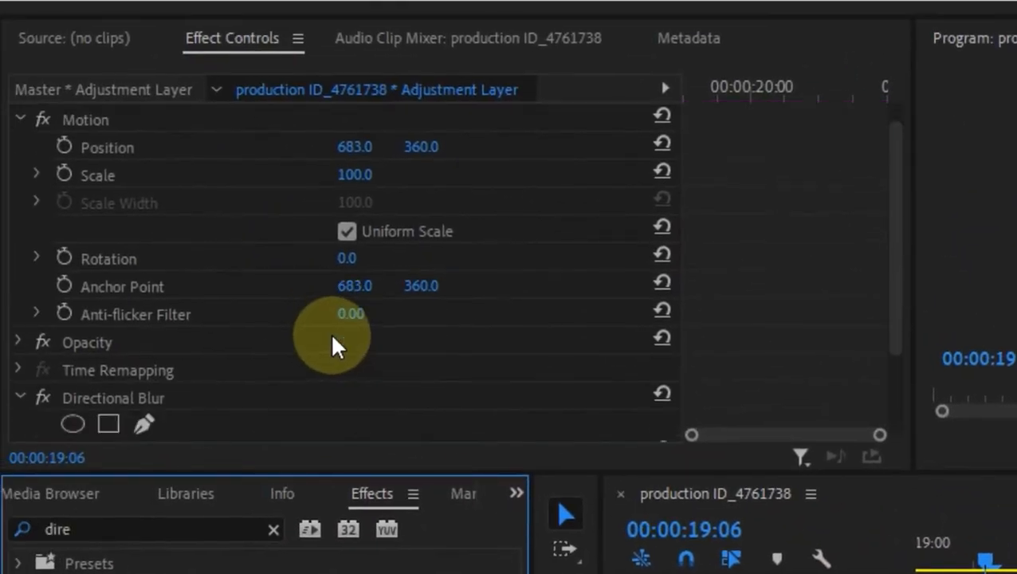
# Step: Set the Directional Blur's direction to 90° and its blur length to 88
pyautogui.scroll(-1, 333, 336)
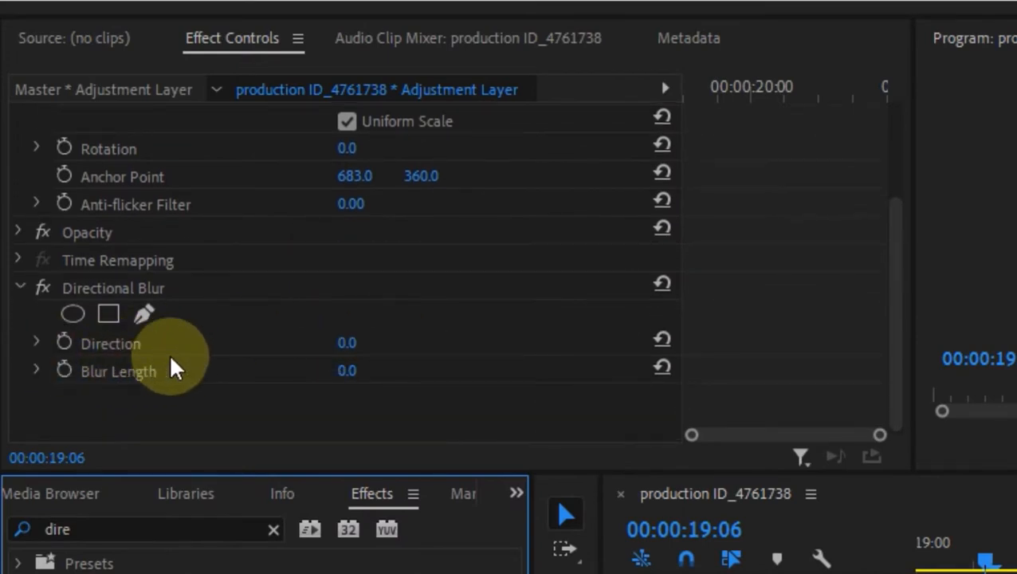
pyautogui.click(366, 339)
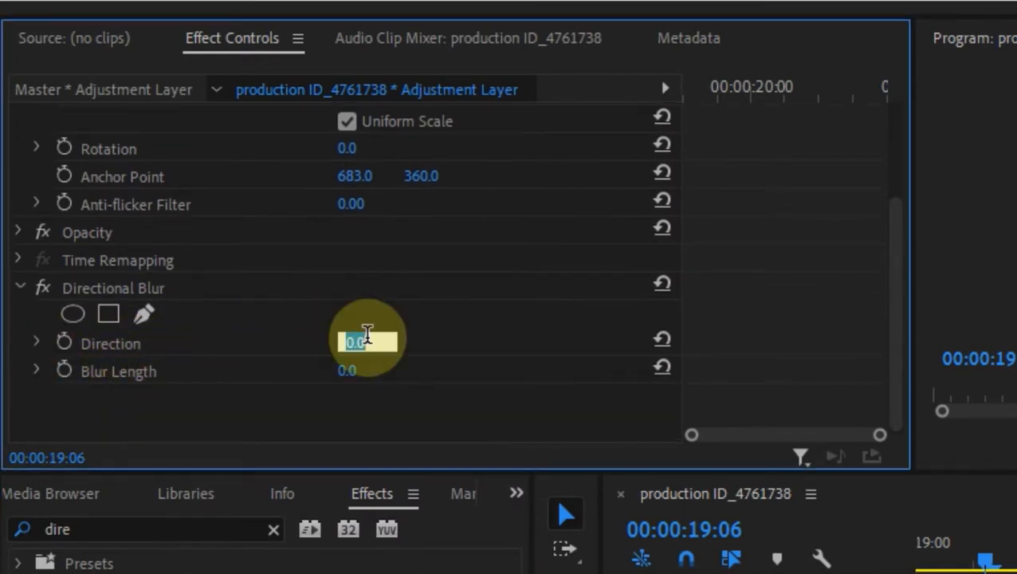
pyautogui.write('90')
pyautogui.press('Return')
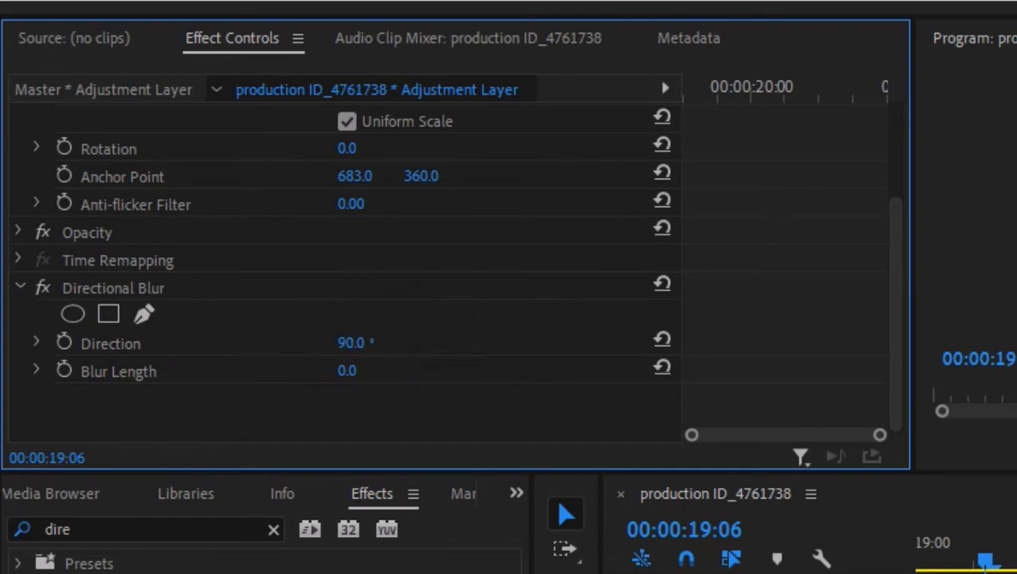
pyautogui.moveTo(986, 561); pyautogui.dragTo(752, 375)
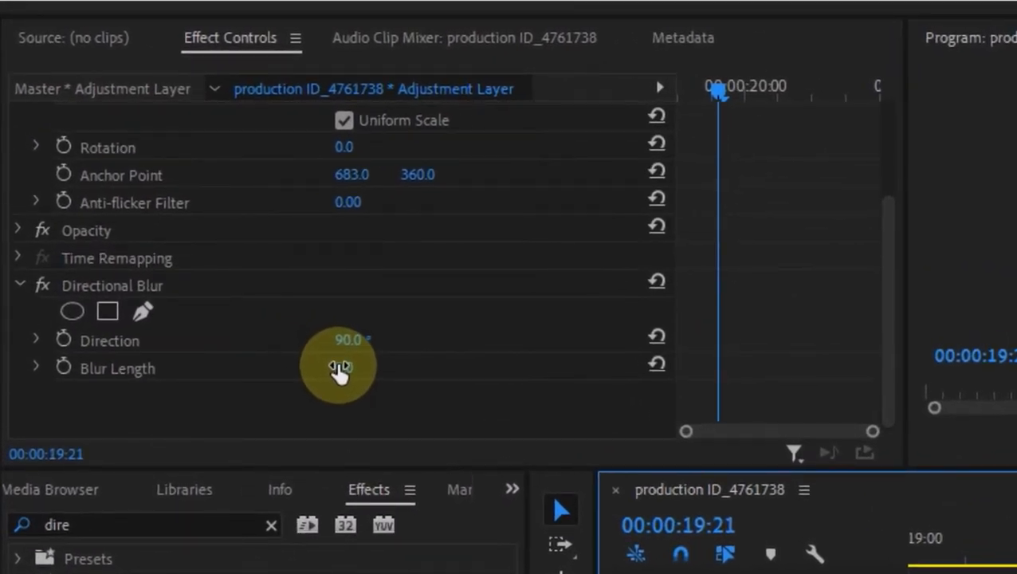
pyautogui.moveTo(340, 368); pyautogui.dragTo(346, 369)
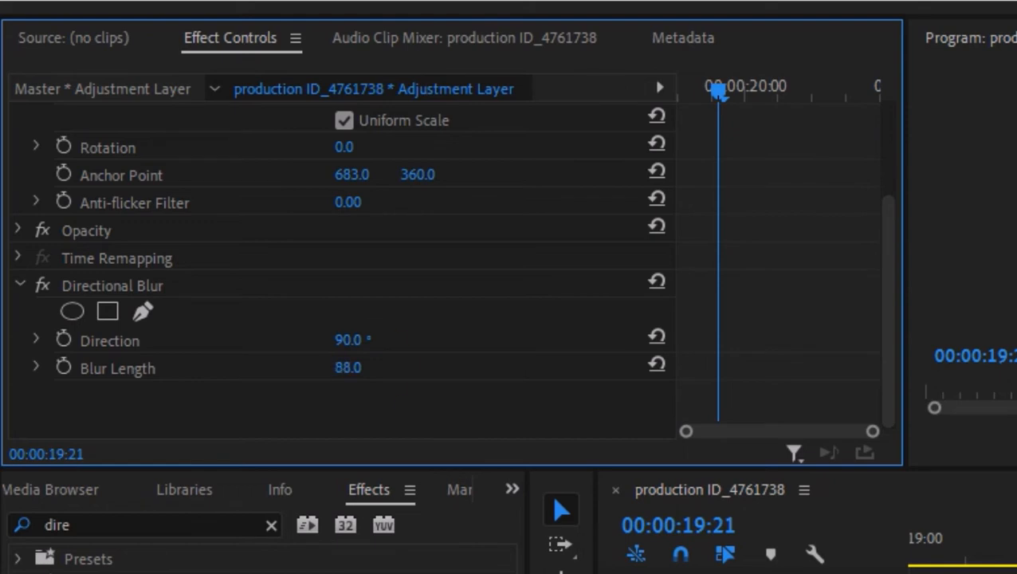
# Step: Enable Blur Length keyframing at 00:00:19:15 and move the new keyframe to about the middle of the adjustment layer
pyautogui.click(668, 567)
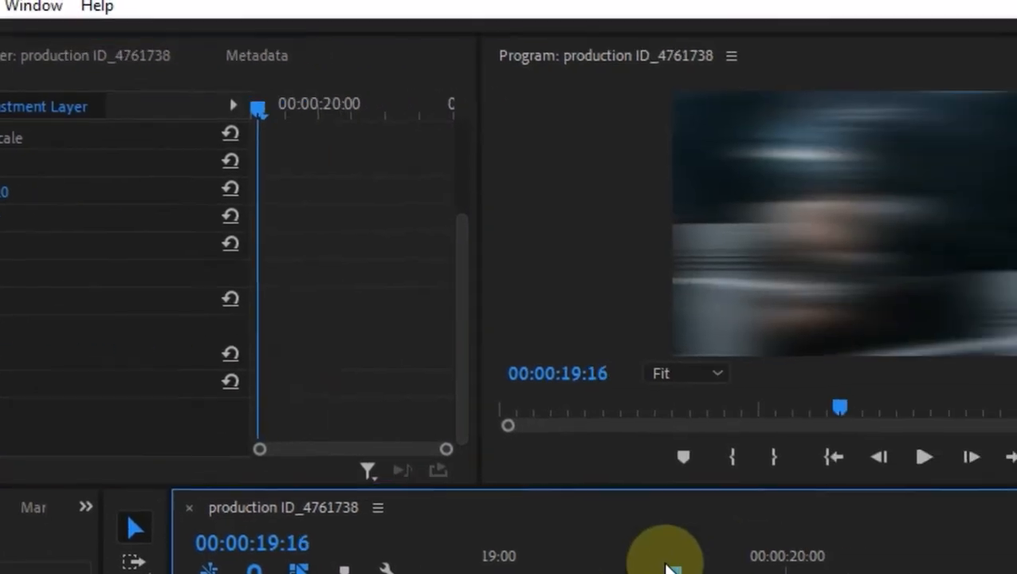
pyautogui.moveTo(668, 568); pyautogui.dragTo(339, 571)
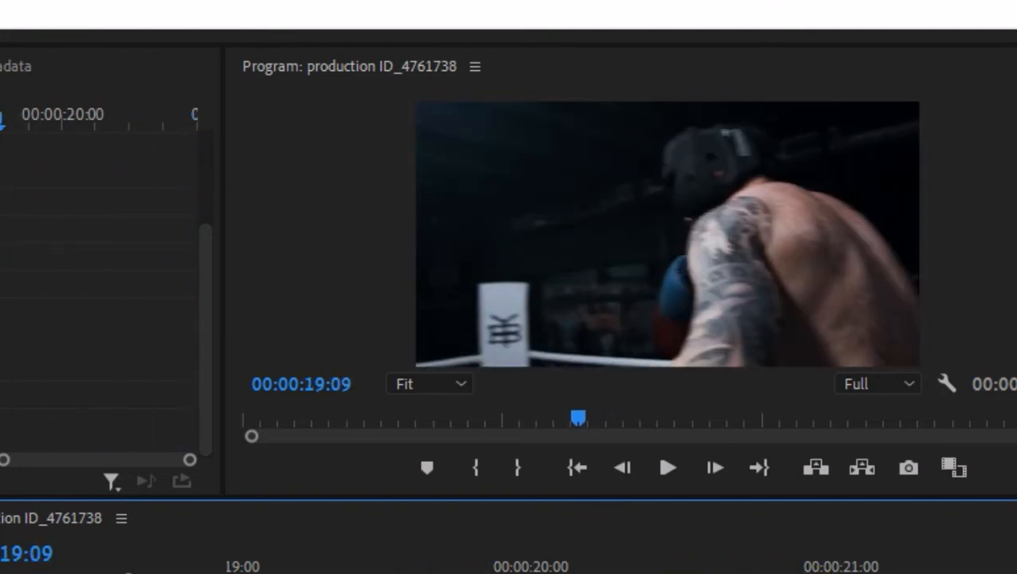
pyautogui.moveTo(409, 568)
pyautogui.mouseDown()
pyautogui.moveTo(768, 566)
pyautogui.moveTo(405, 571)
pyautogui.mouseUp()
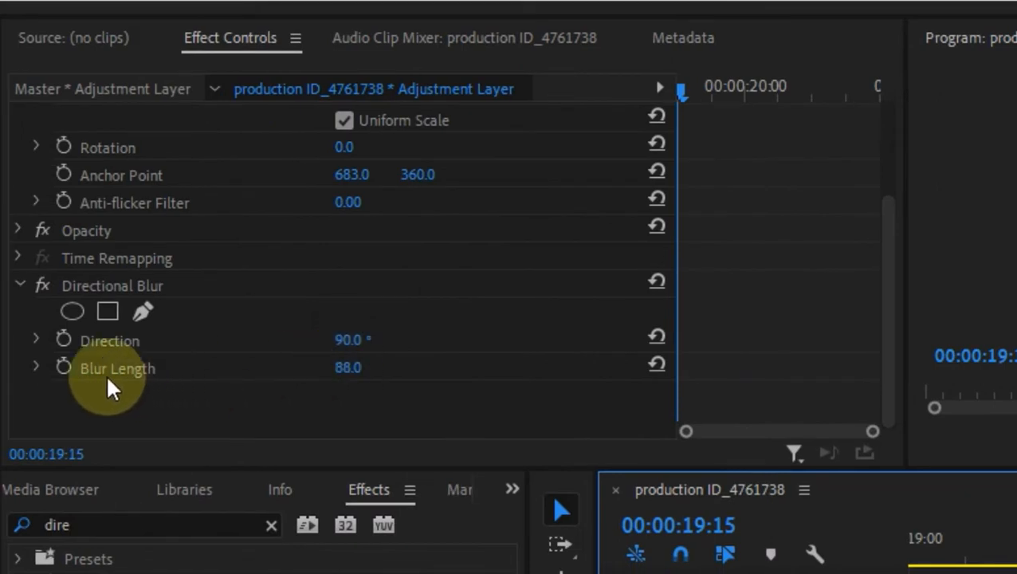
pyautogui.click(64, 369)
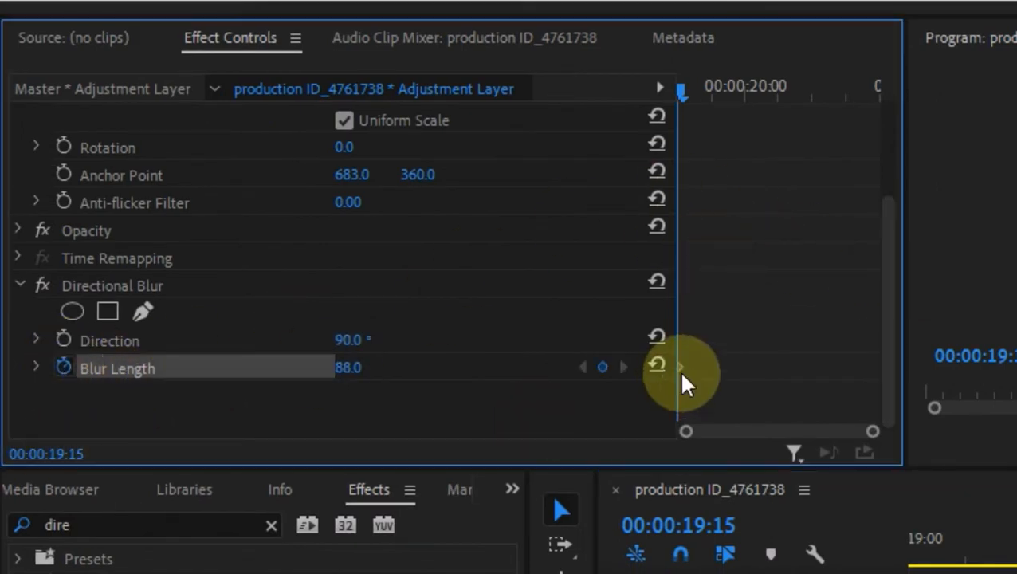
pyautogui.moveTo(685, 380); pyautogui.dragTo(776, 371)
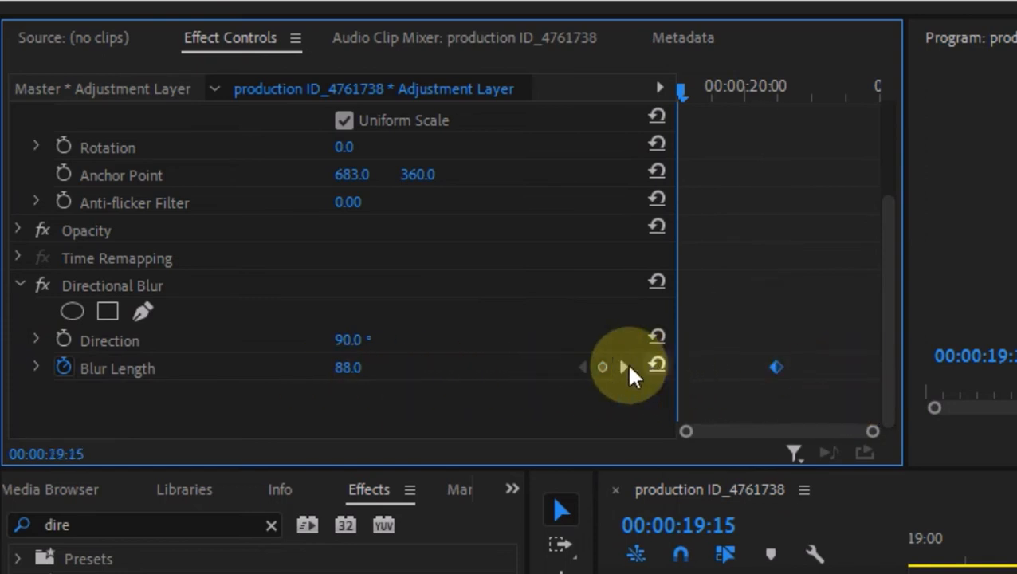
# Step: Keyframe Blur Length at 0 at 00:00:19:15 and 00:00:20:20, and align the middle keyframe to 00:00:20:05
pyautogui.click(652, 364)
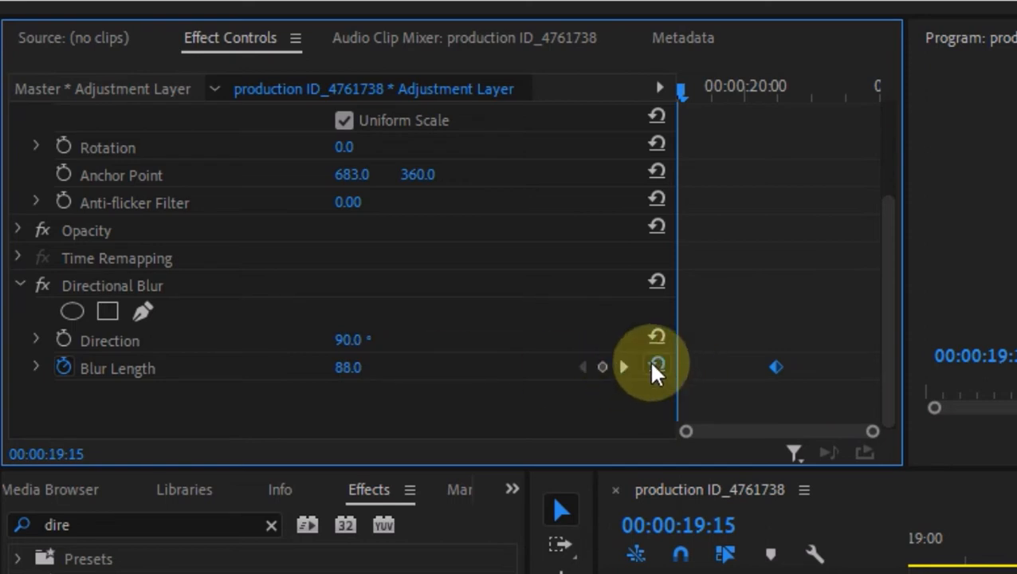
pyautogui.click(877, 89)
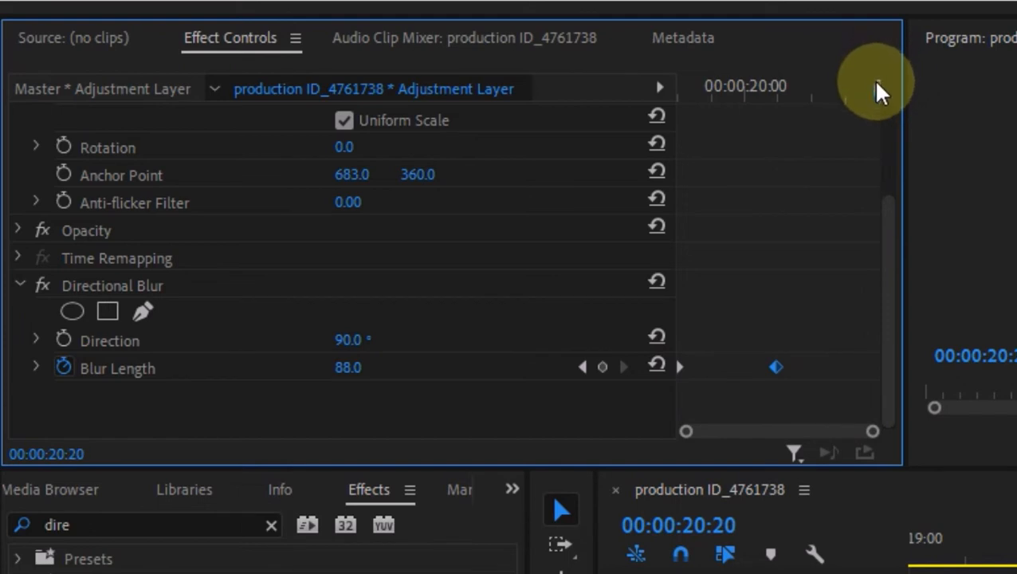
pyautogui.moveTo(876, 83); pyautogui.dragTo(778, 100)
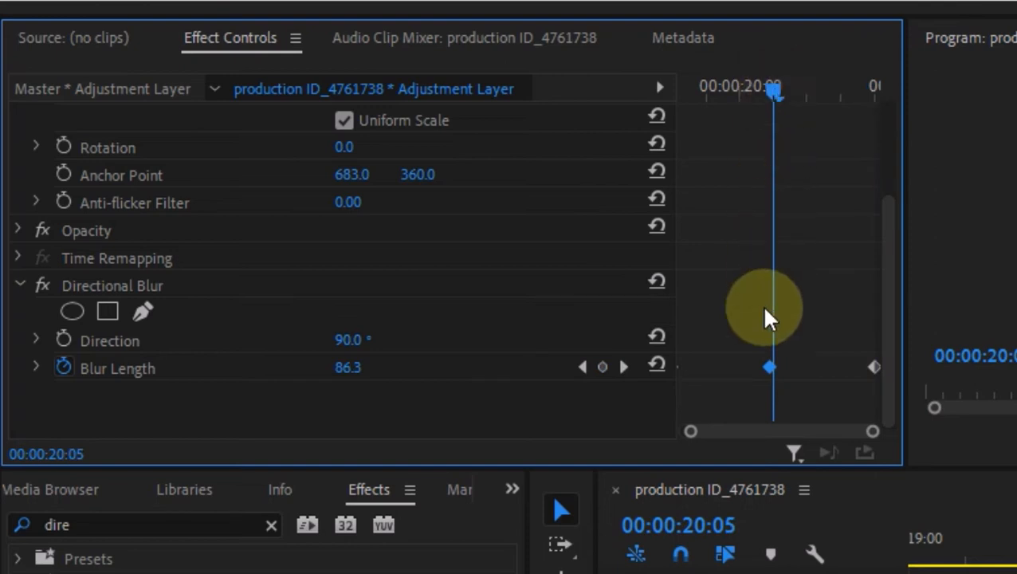
pyautogui.moveTo(771, 373); pyautogui.dragTo(780, 381)
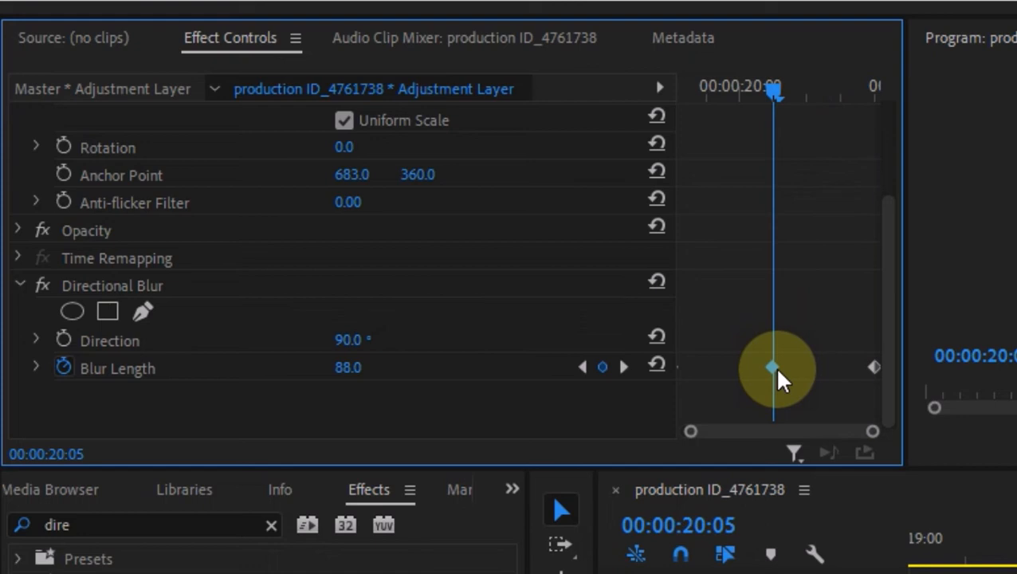
# Step: Show the Blur Length graph in an enlarged view and lengthen the first keyframe's outgoing handle to about 00:00:19:22
pyautogui.click(37, 368)
pyautogui.scroll(-3, 102, 370)
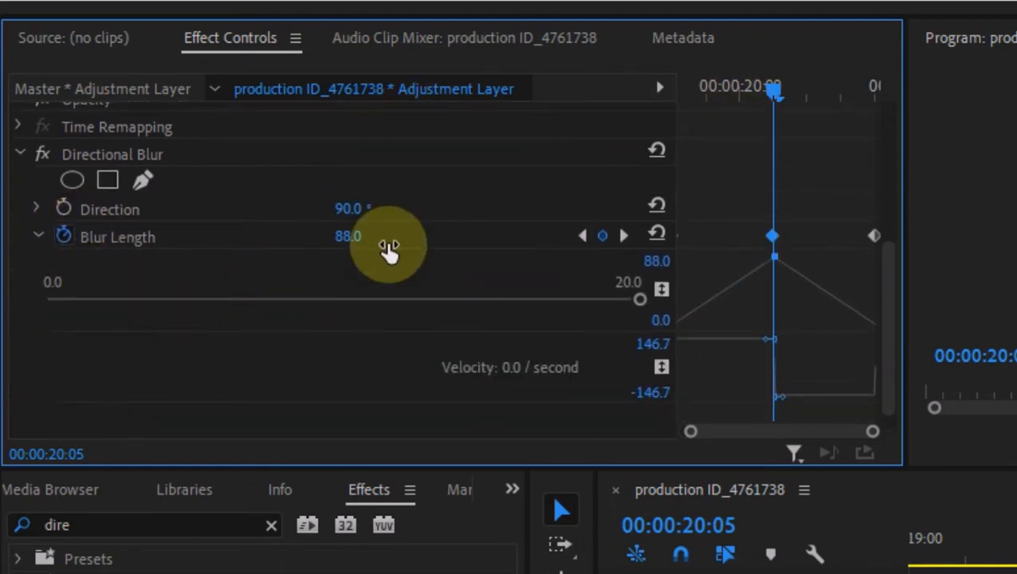
pyautogui.press('`')
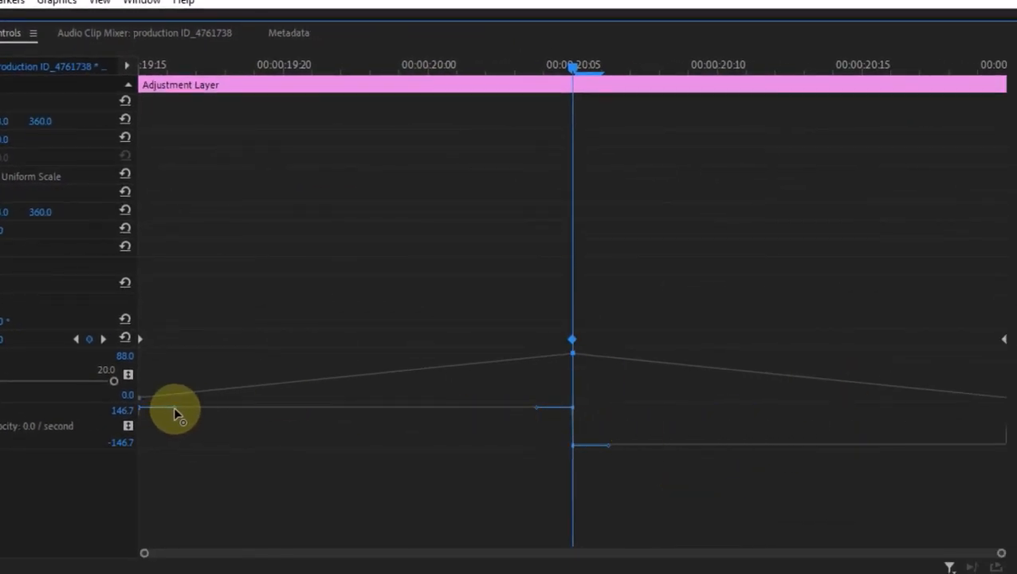
pyautogui.moveTo(174, 408); pyautogui.dragTo(575, 445)
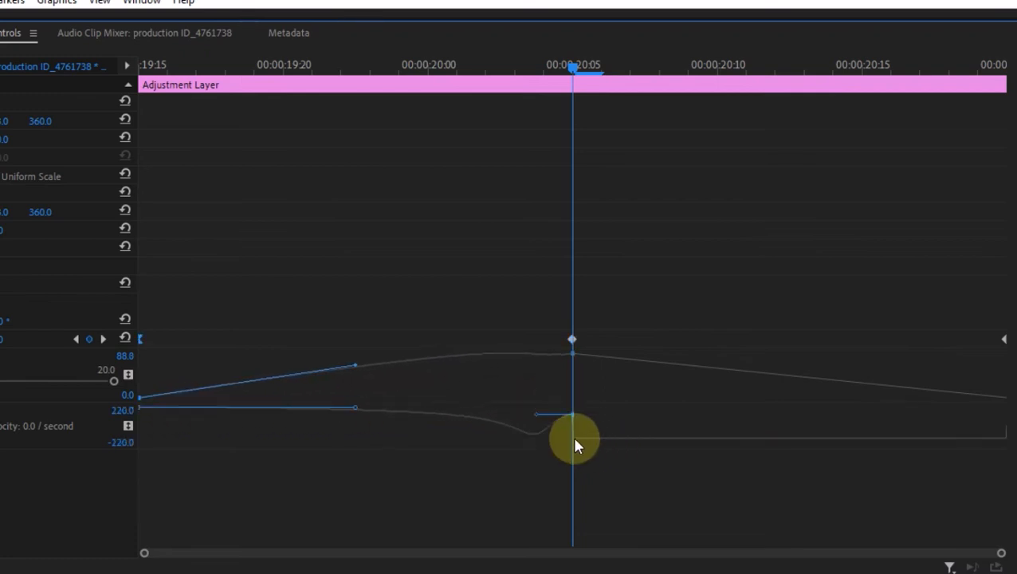
pyautogui.click(575, 419)
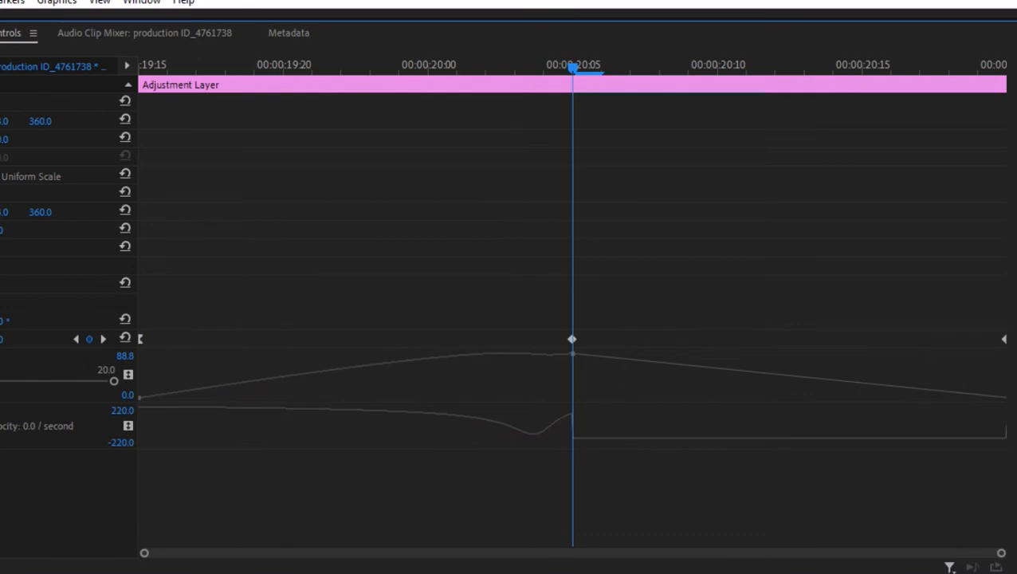
# Step: Shift the last Blur Length keyframe slightly inward, lengthen its incoming handle to about 00:00:20:12, and reshape the middle keyframe's handles
pyautogui.click(1003, 341)
pyautogui.click(593, 449)
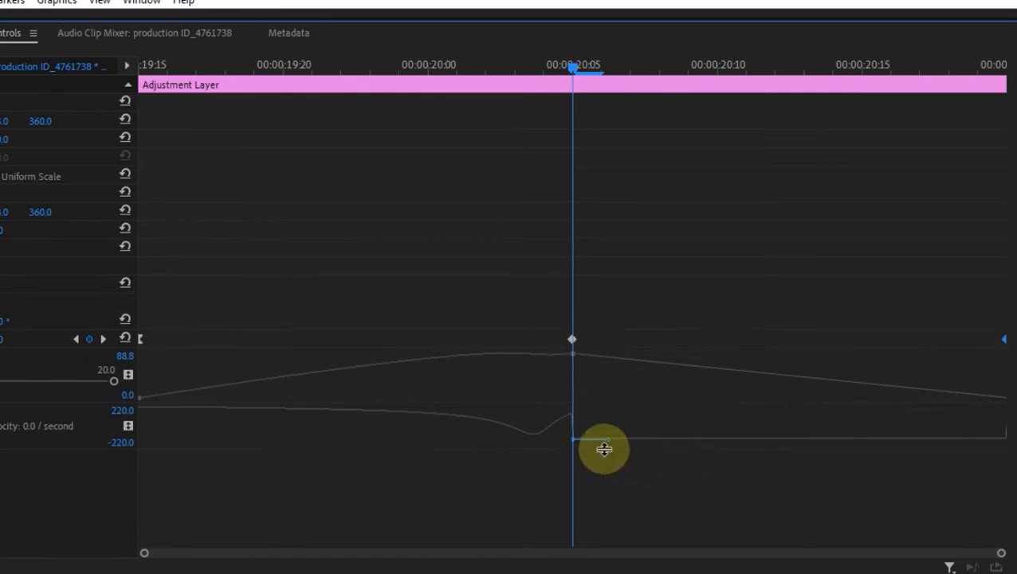
pyautogui.moveTo(609, 437)
pyautogui.mouseDown()
pyautogui.moveTo(575, 435)
pyautogui.moveTo(634, 432)
pyautogui.moveTo(578, 422)
pyautogui.moveTo(578, 433)
pyautogui.moveTo(621, 432)
pyautogui.mouseUp()
pyautogui.moveTo(1004, 438); pyautogui.dragTo(996, 419)
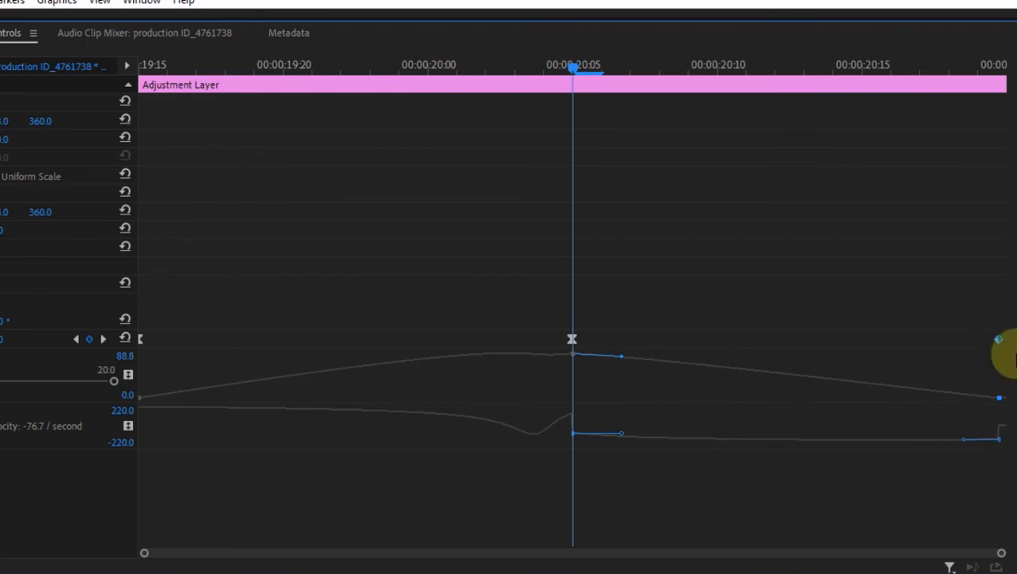
pyautogui.moveTo(961, 441); pyautogui.dragTo(785, 442)
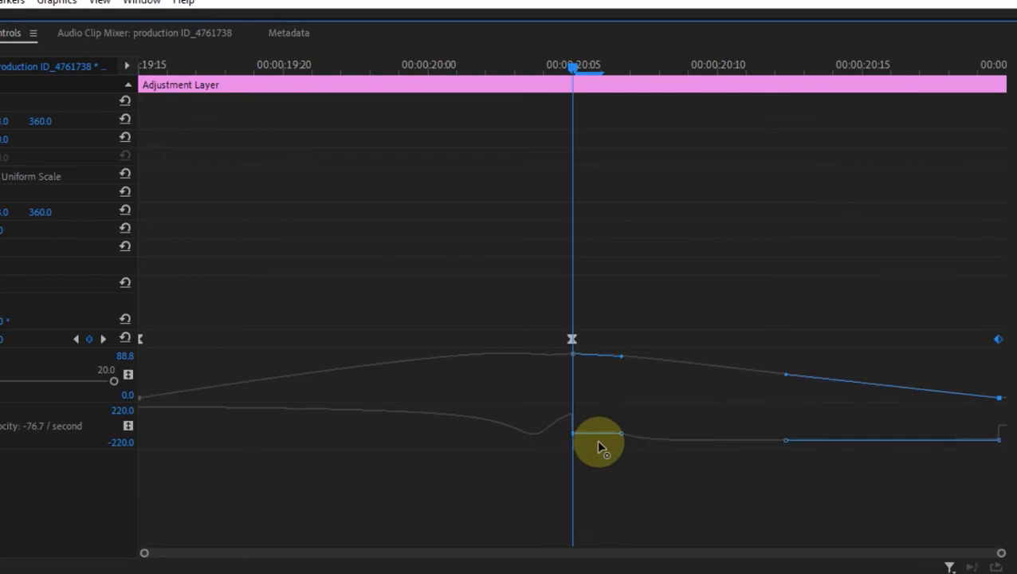
pyautogui.moveTo(595, 441)
pyautogui.mouseDown()
pyautogui.moveTo(612, 431)
pyautogui.moveTo(585, 438)
pyautogui.mouseUp()
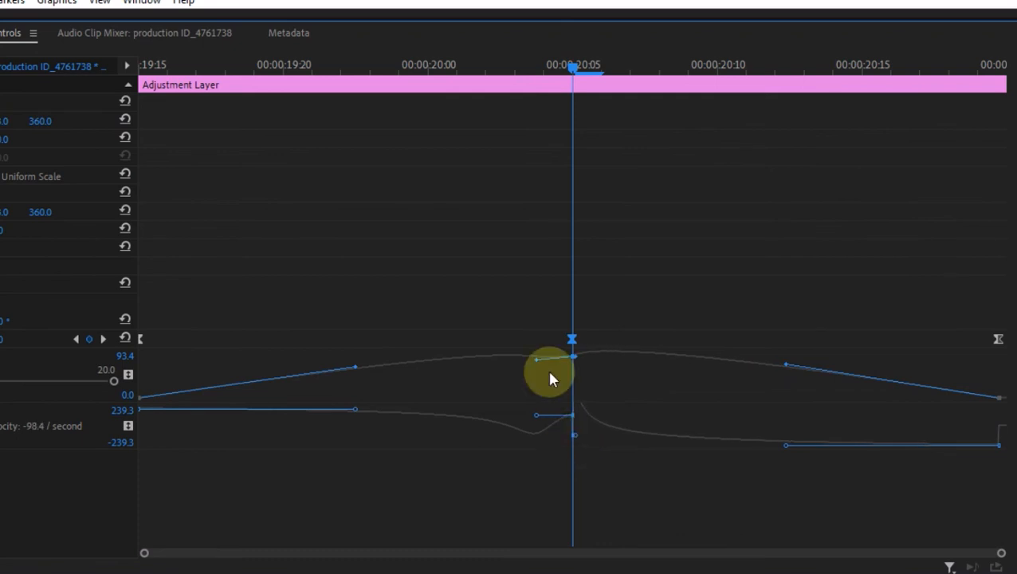
pyautogui.moveTo(575, 368); pyautogui.dragTo(589, 436)
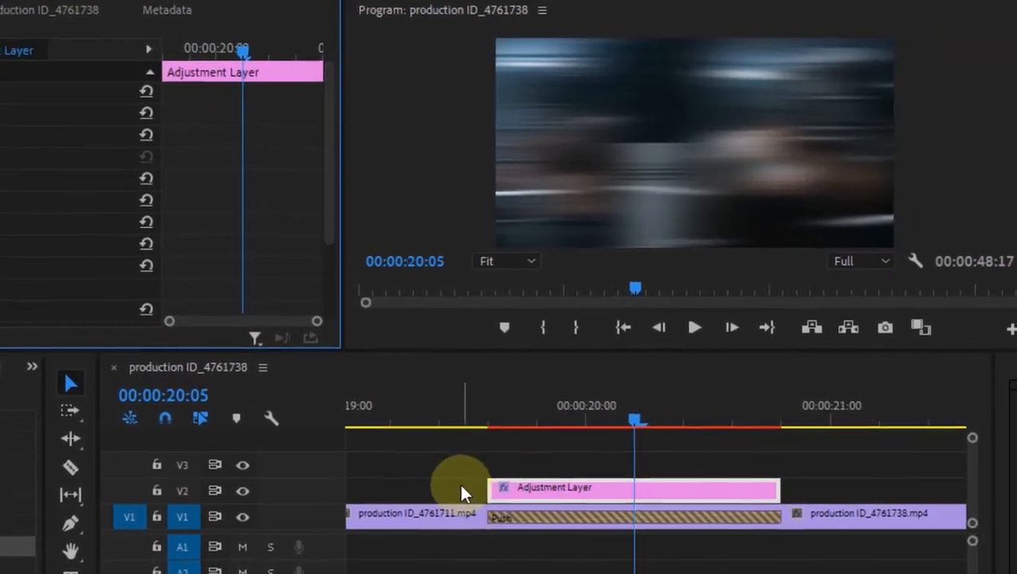
# Step: Play back the sequence across the cut to check the blurred Push transition
pyautogui.scroll(-2, 768, 503)
pyautogui.scroll(-5, 428, 500)
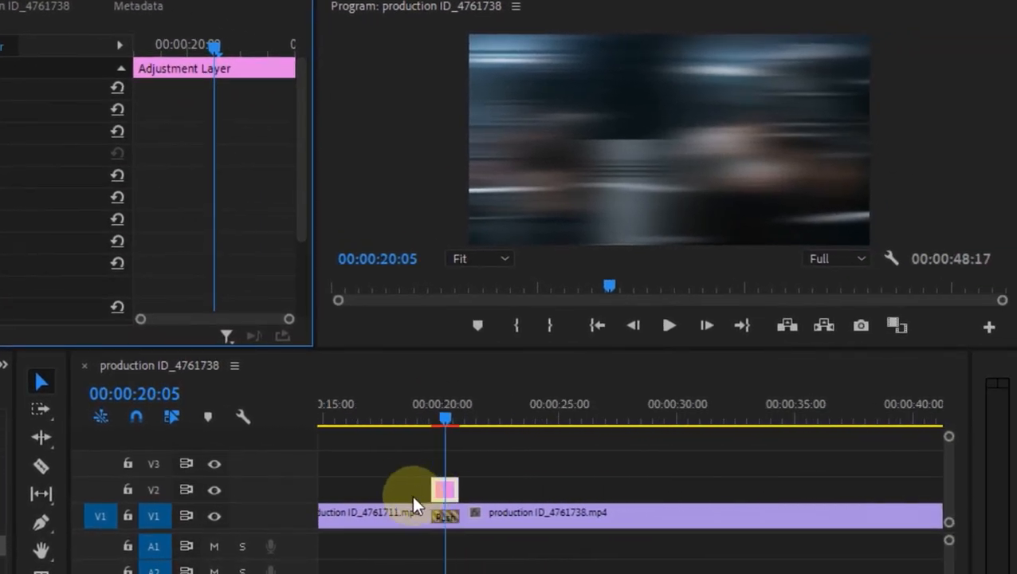
pyautogui.scroll(5, 630, 495)
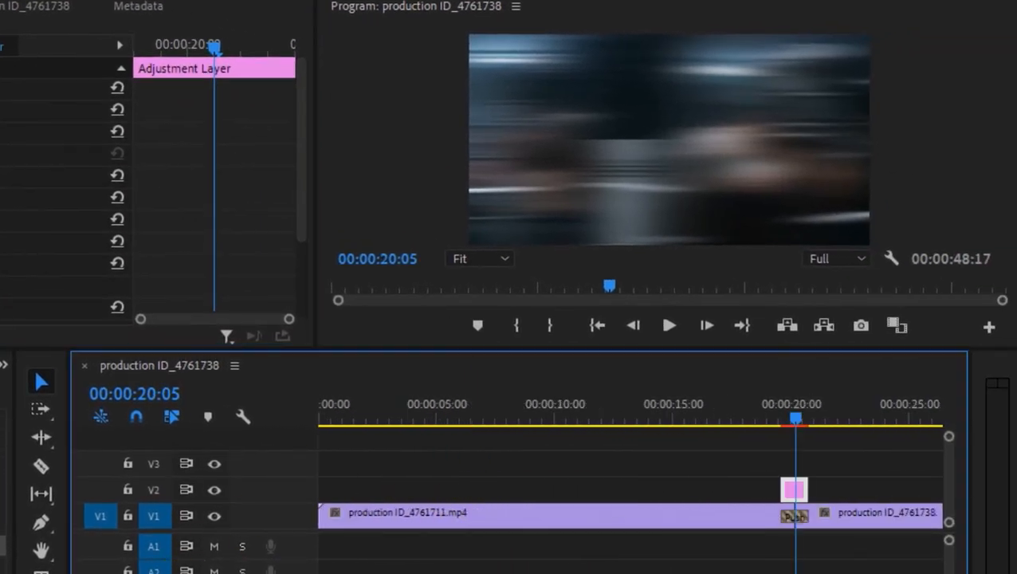
pyautogui.click(505, 465)
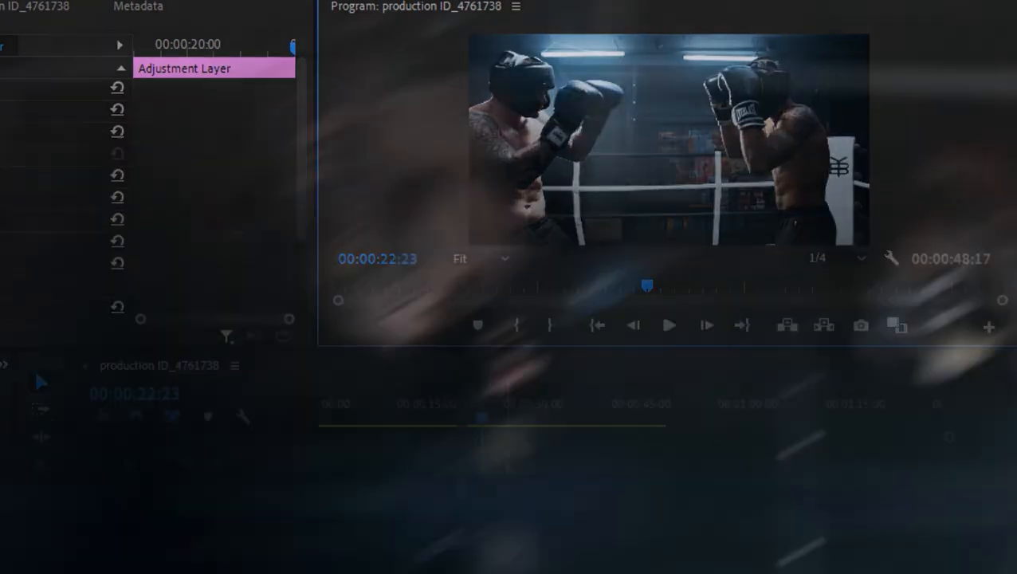